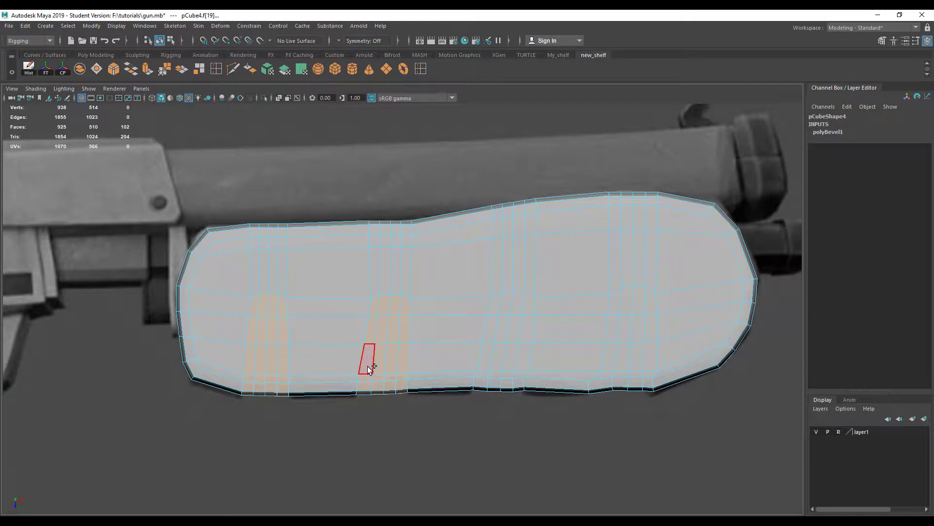
Switch the view to wireframe and box-select the second groove's faces, dropping the large face.
scroll(367, 368, up, 1)
key(4)
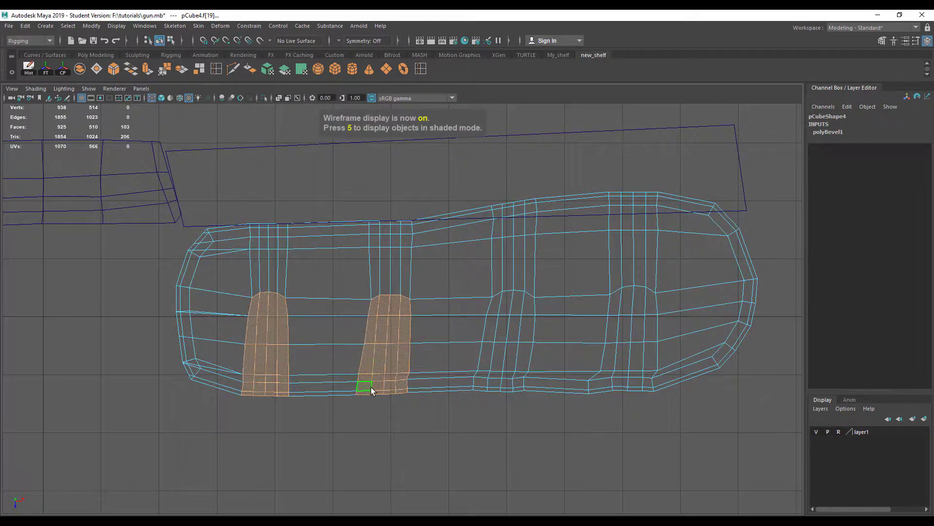
scroll(384, 409, up, 3)
drag(386, 417, 363, 303)
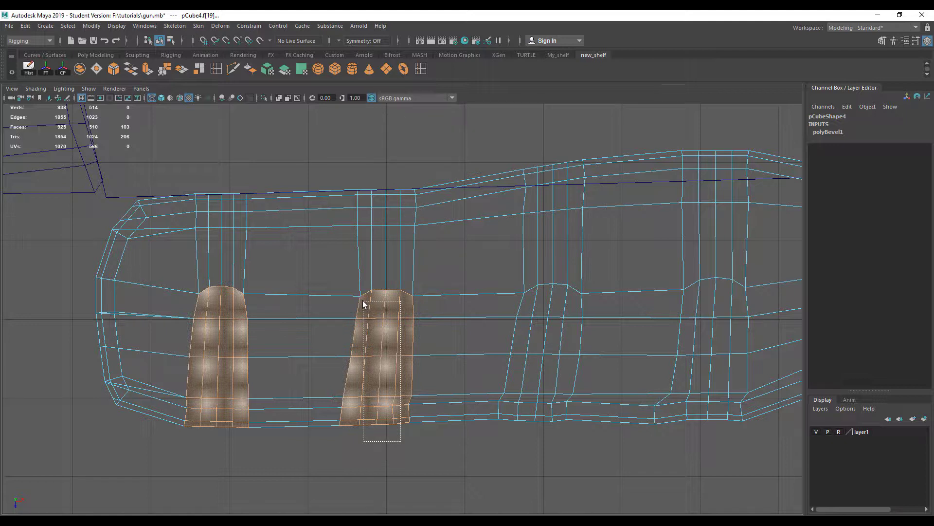
drag(362, 304, 354, 306)
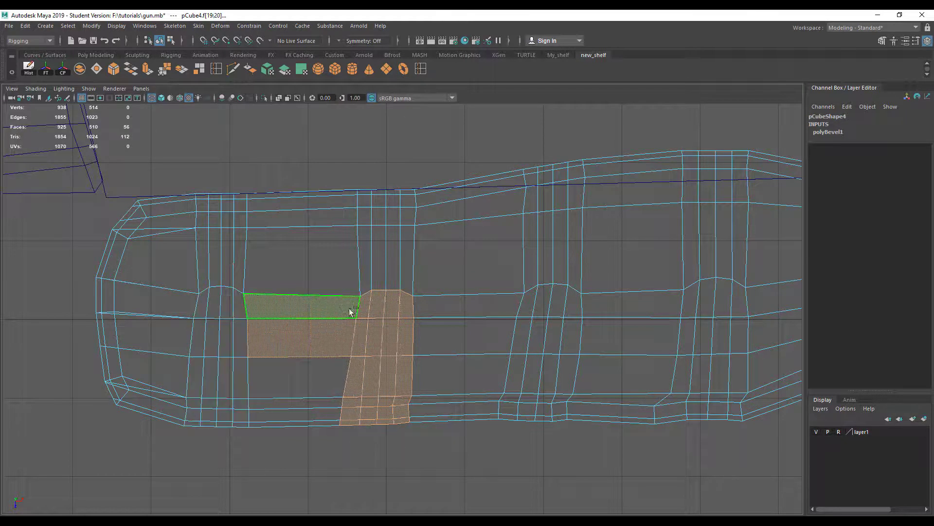
ctrl+drag(305, 256, 303, 338)
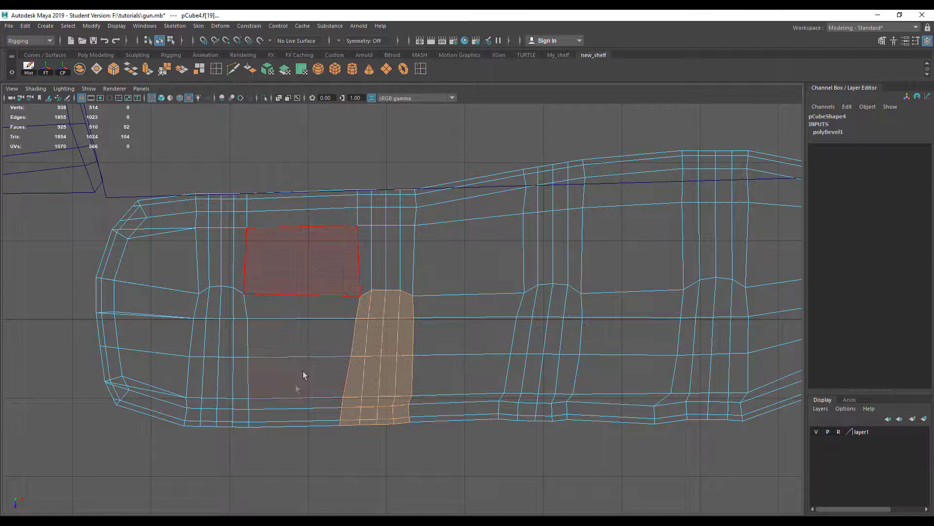
Select the first and second grooves' faces, deselecting a stray column.
drag(236, 438, 198, 308)
drag(367, 383, 361, 312)
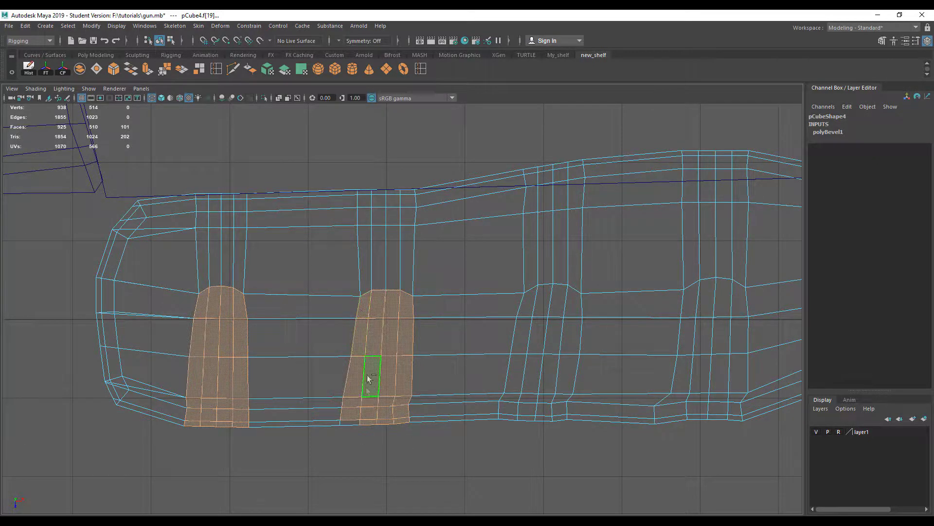
ctrl+drag(353, 398, 355, 412)
Add the third groove's faces and three missed faces, totalling 151 faces.
shift+drag(562, 431, 524, 312)
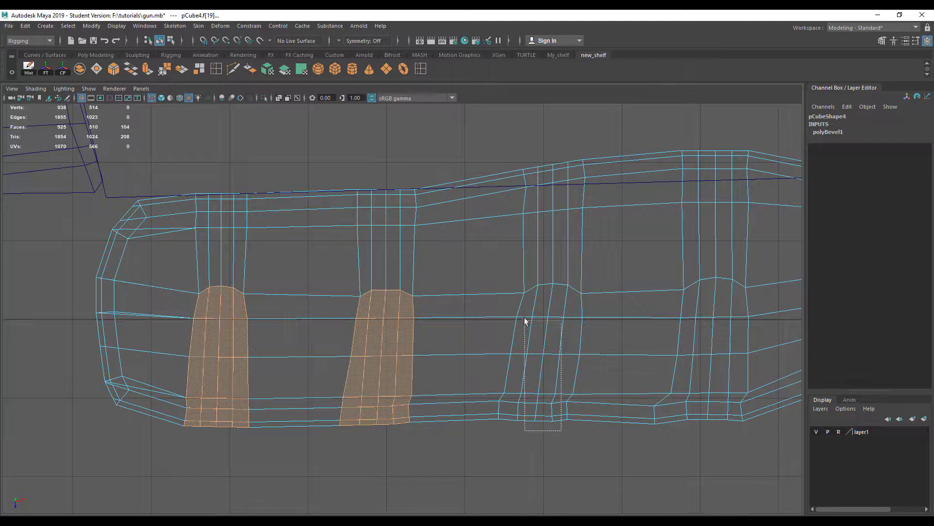
shift+click(570, 316)
shift+click(515, 397)
shift+click(512, 406)
alt+middle_drag(555, 438, 348, 446)
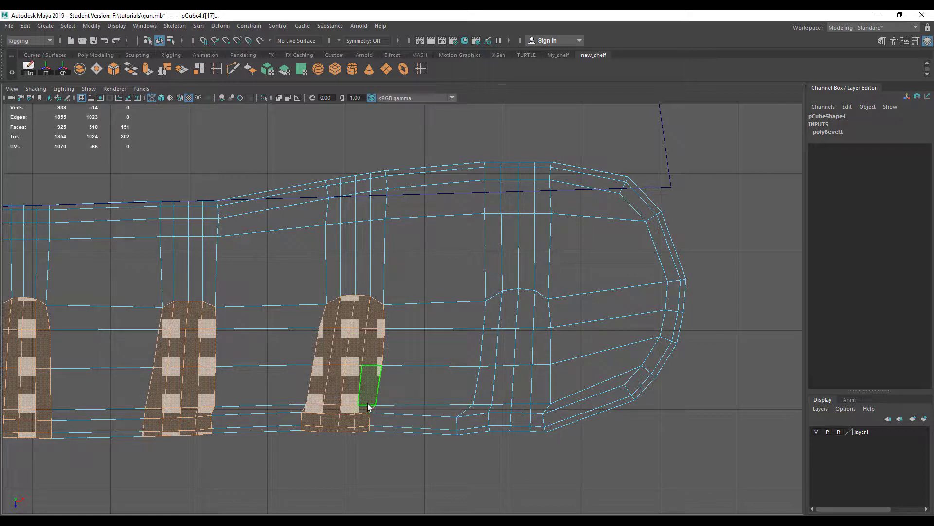
In vertex mode, shift the second groove's two bottom-corner vertices right.
scroll(348, 388, up, 3)
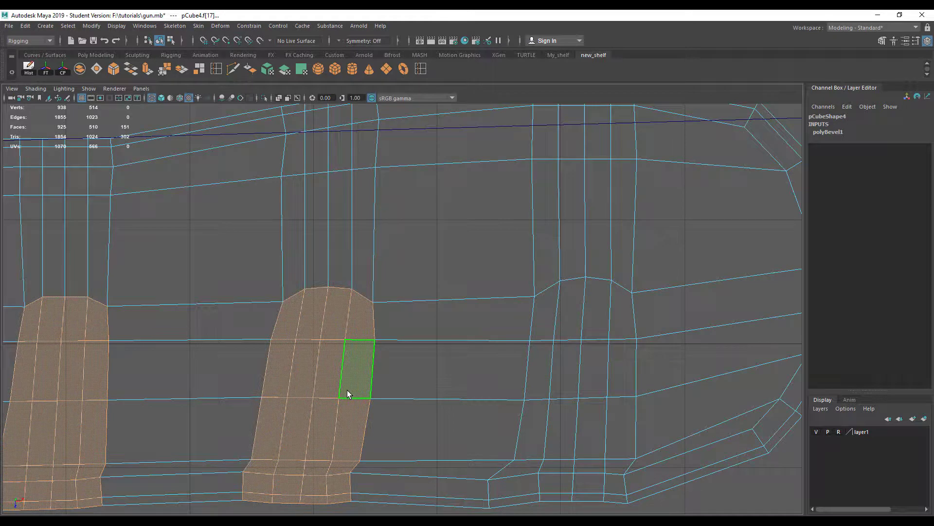
alt+middle_drag(349, 392, 351, 257)
scroll(341, 340, up, 2)
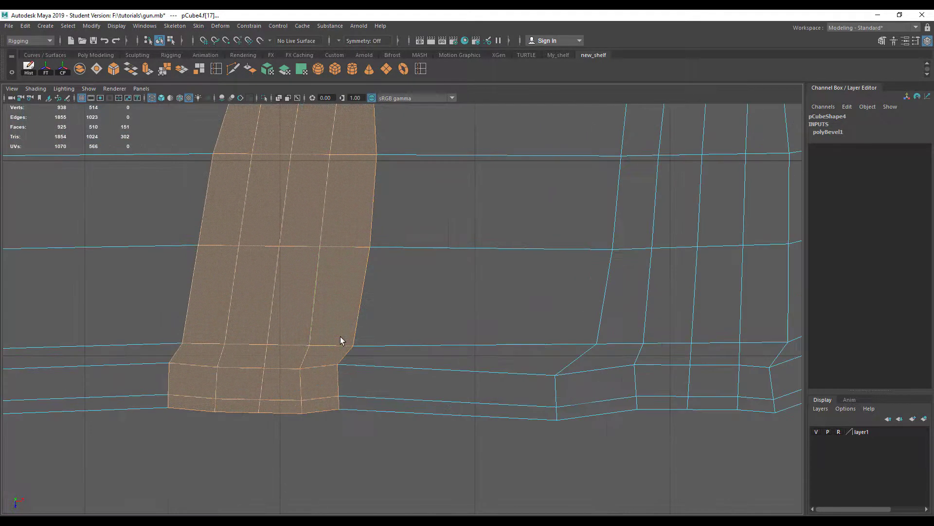
alt+middle_drag(341, 340, 358, 339)
right_drag(358, 258, 313, 259)
scroll(296, 309, up, 1)
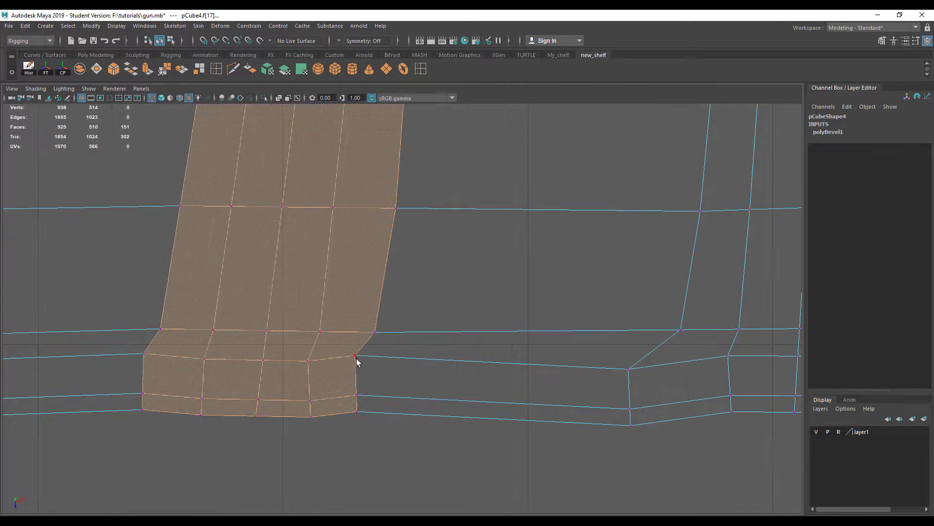
click(346, 354)
drag(355, 356, 368, 355)
click(353, 396)
drag(397, 395, 402, 394)
Shift the first groove's three corner-column vertices right to straighten the lower edge.
click(144, 353)
drag(181, 354, 190, 355)
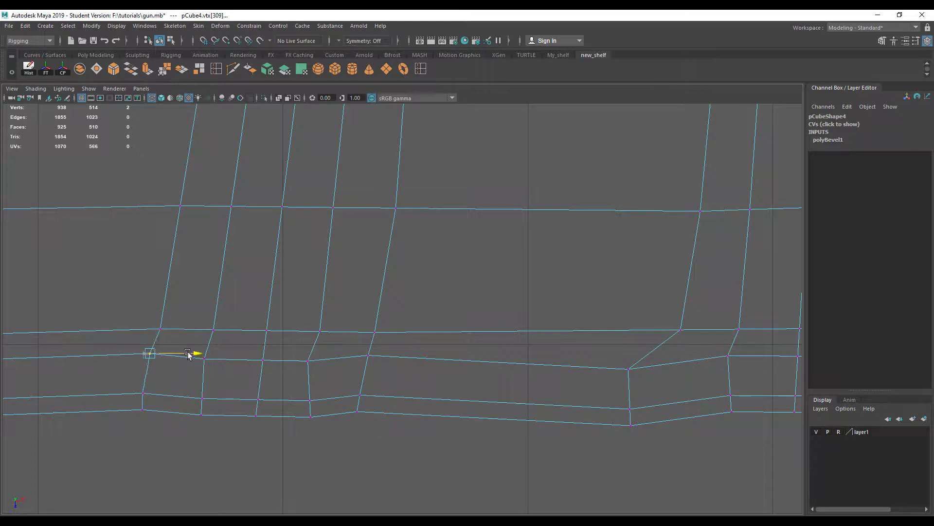
click(138, 389)
drag(185, 394, 190, 394)
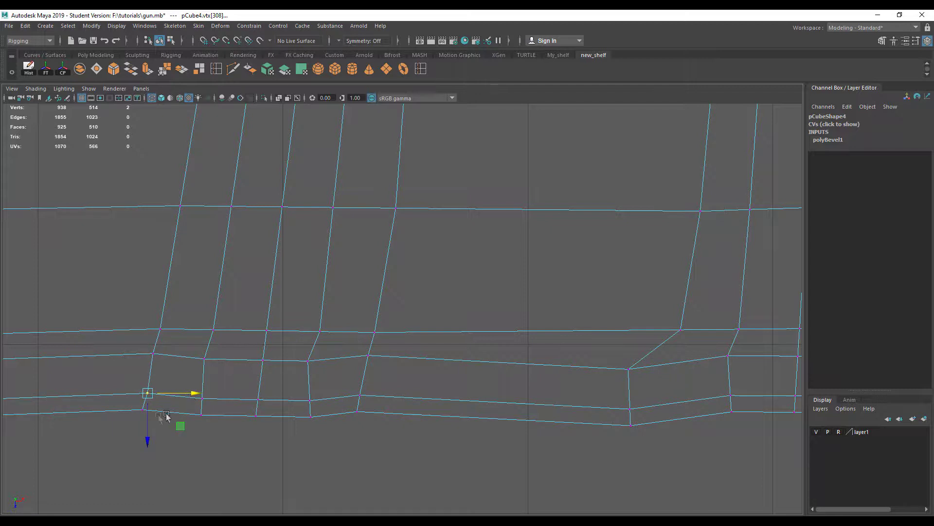
click(142, 412)
drag(176, 410, 184, 410)
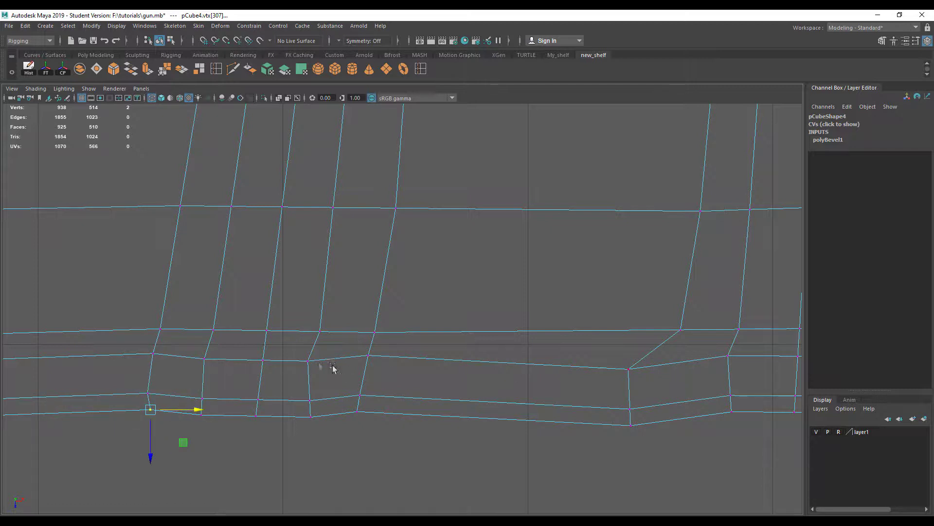
Pull the next groove's base vertex up and right, then select the vertex beneath.
click(314, 368)
alt+middle_drag(346, 363, 259, 390)
click(339, 376)
drag(340, 377, 383, 371)
drag(349, 423, 344, 420)
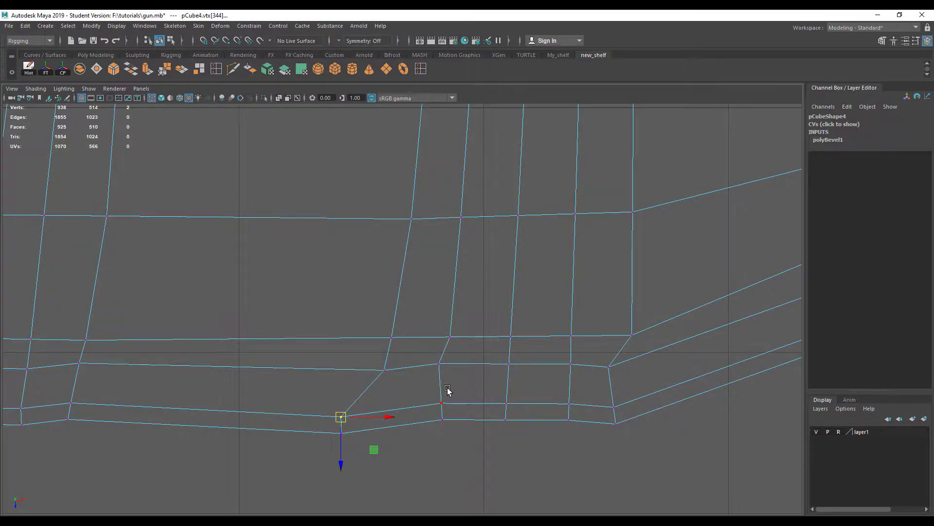
Return to textured shaded display and go back to object mode.
key(6)
scroll(394, 400, down, 2)
scroll(394, 401, down, 2)
right_drag(370, 242, 418, 229)
right_click(369, 242)
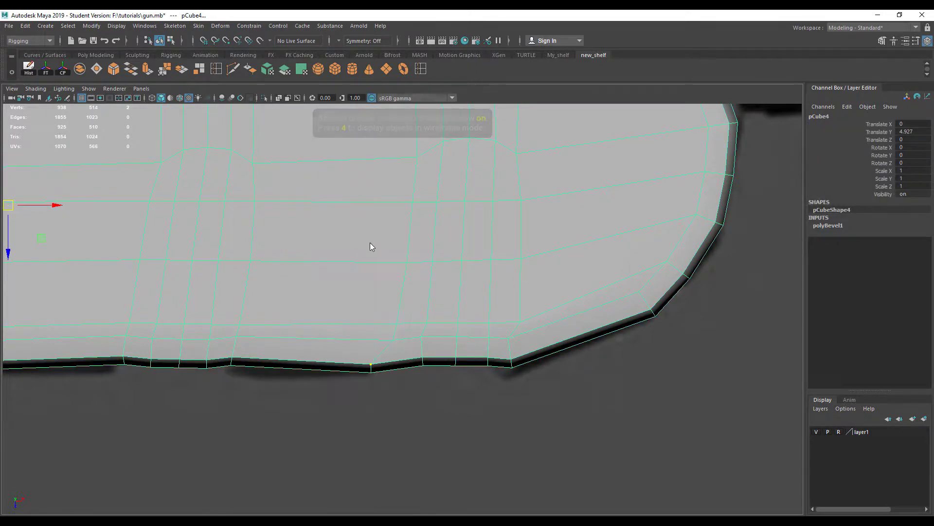
Set the lambert8 material's Transparency to maximum in the Attribute Editor.
key(ctrl+a)
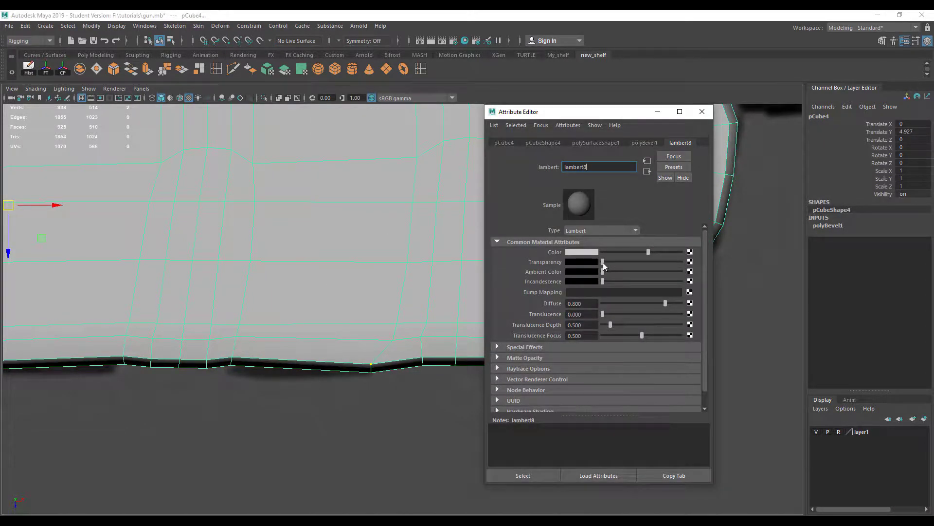
drag(603, 262, 698, 252)
click(702, 111)
In vertex mode, move two bottom vertices right to match the reference image.
scroll(421, 328, up, 2)
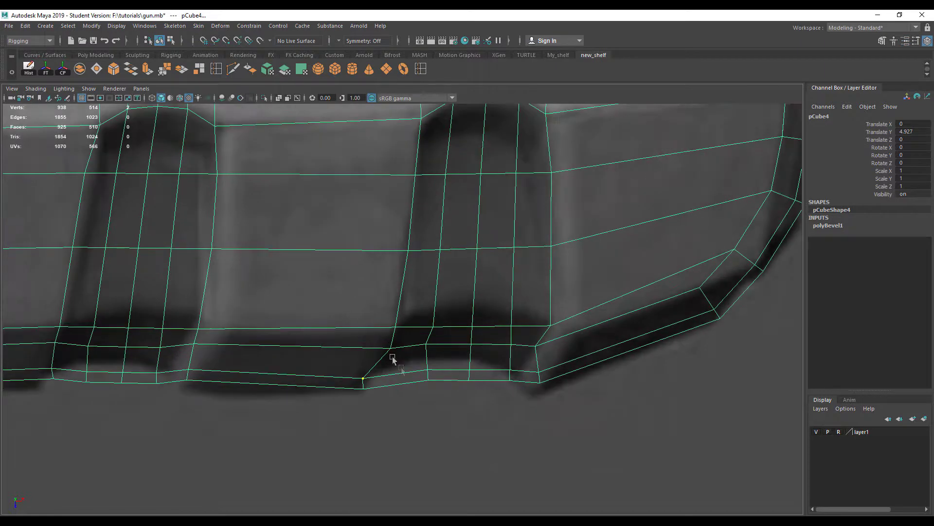
scroll(392, 359, up, 2)
scroll(307, 386, up, 2)
right_drag(306, 386, 235, 257)
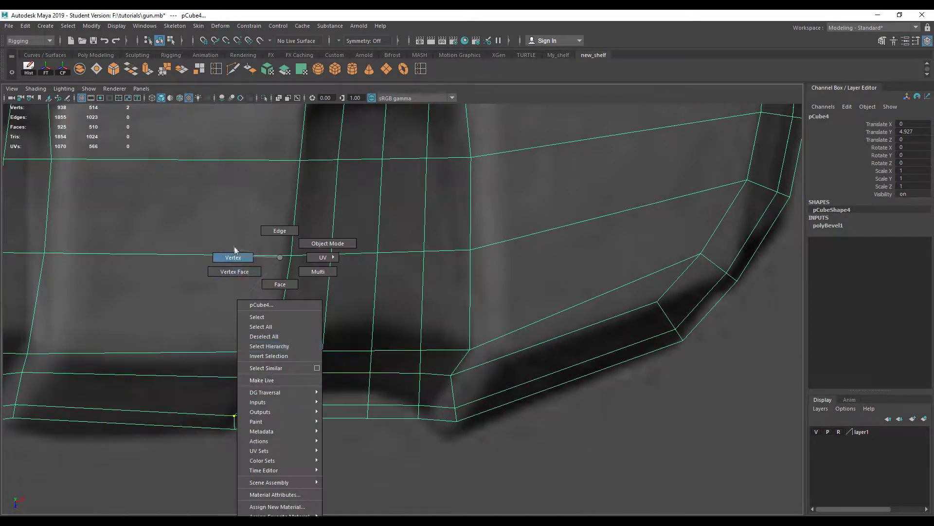
shift+click(235, 426)
drag(235, 422, 271, 422)
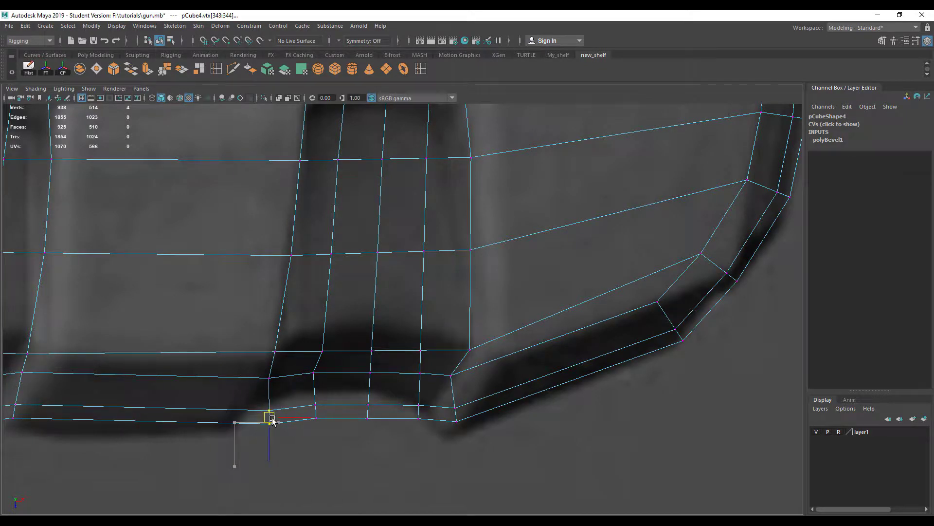
Select vertex pairs at the groove base, bevel corner and bottom edge, then return to object mode.
drag(325, 386, 303, 362)
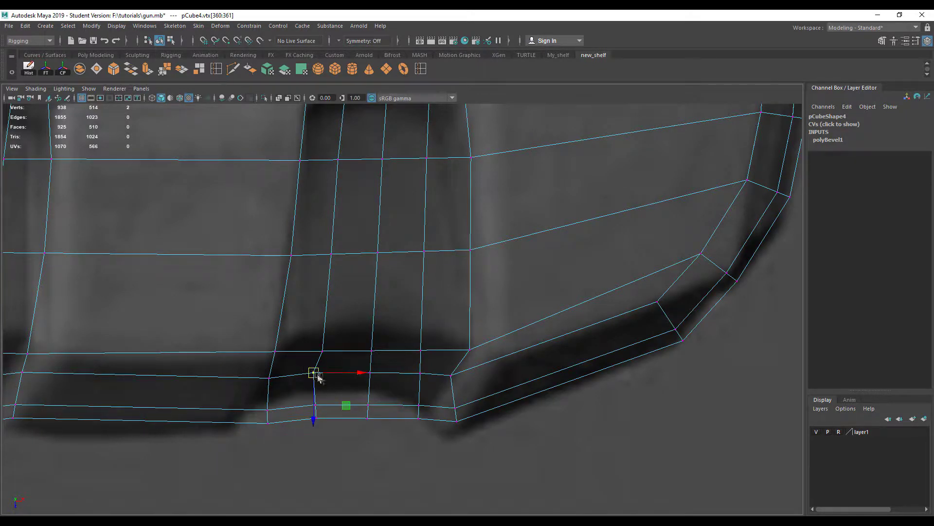
mouse_move(467, 392)
mouse_down()
mouse_move(445, 370)
mouse_move(490, 379)
mouse_up()
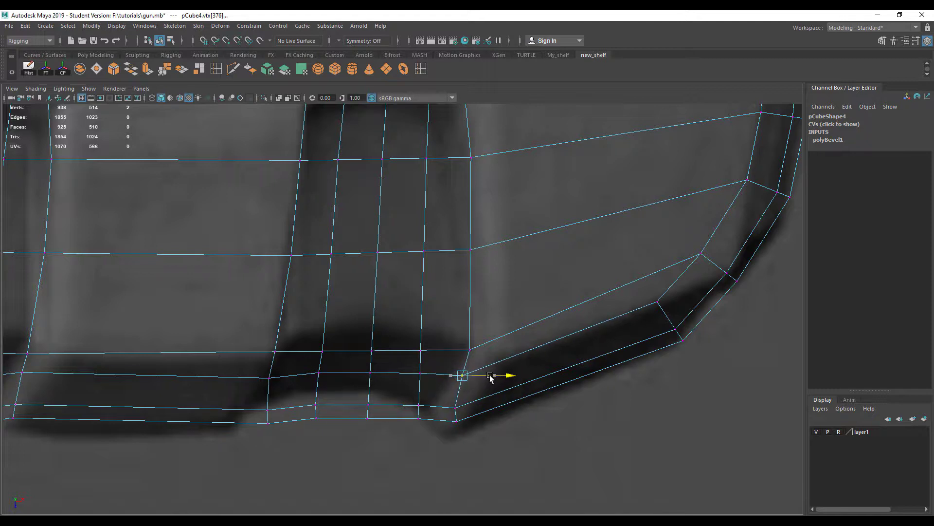
drag(413, 426, 413, 413)
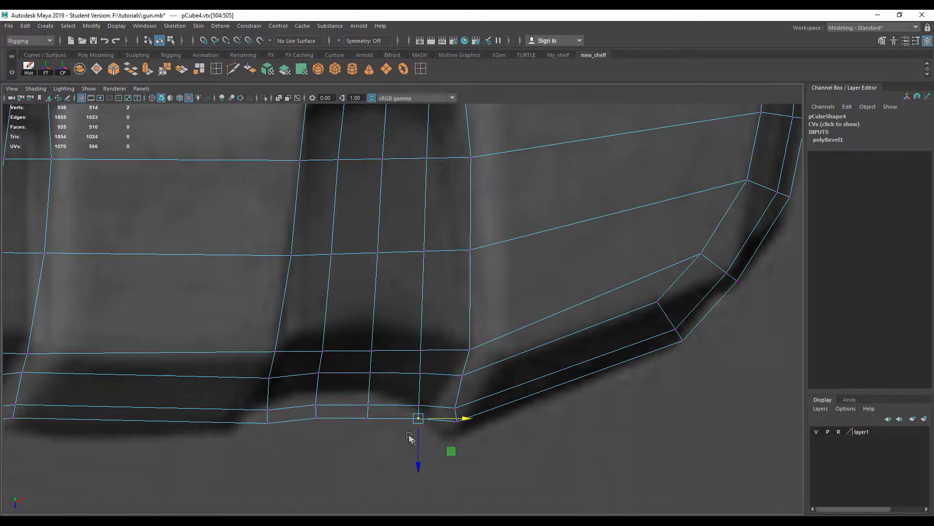
scroll(349, 427, down, 3)
scroll(292, 389, up, 2)
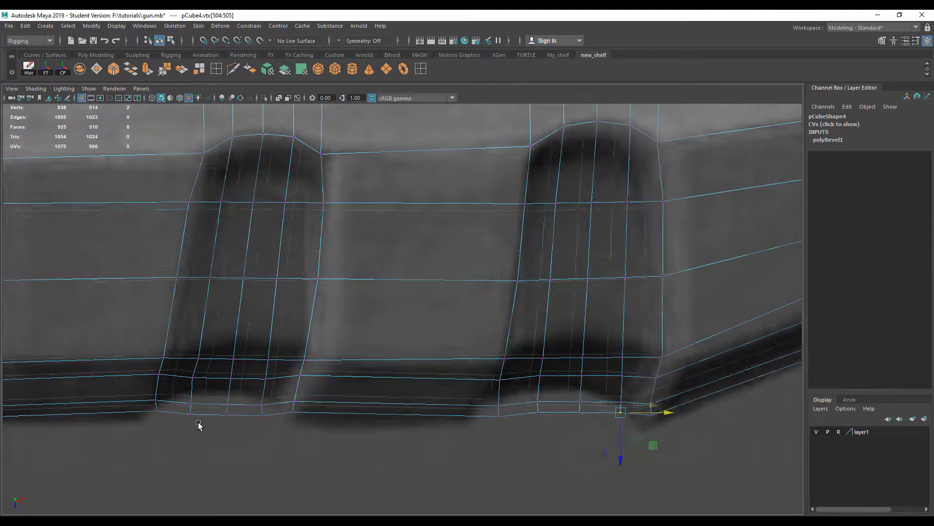
scroll(198, 425, down, 3)
scroll(198, 425, up, 3)
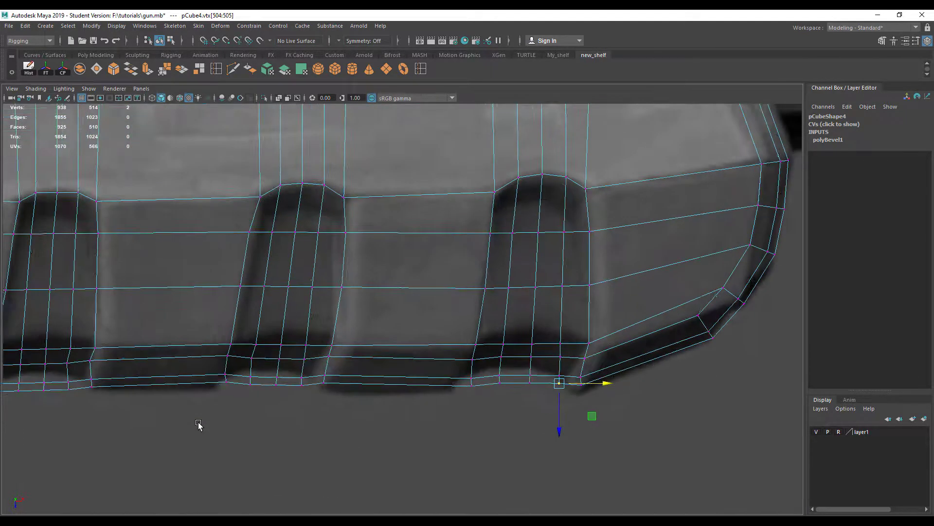
scroll(219, 433, down, 2)
scroll(212, 369, down, 2)
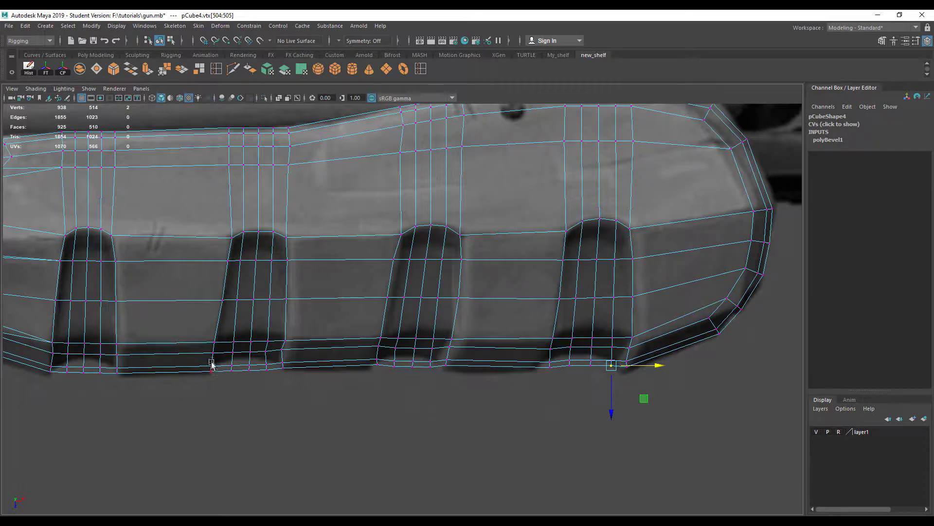
alt+middle_drag(211, 363, 352, 394)
right_drag(258, 282, 230, 415)
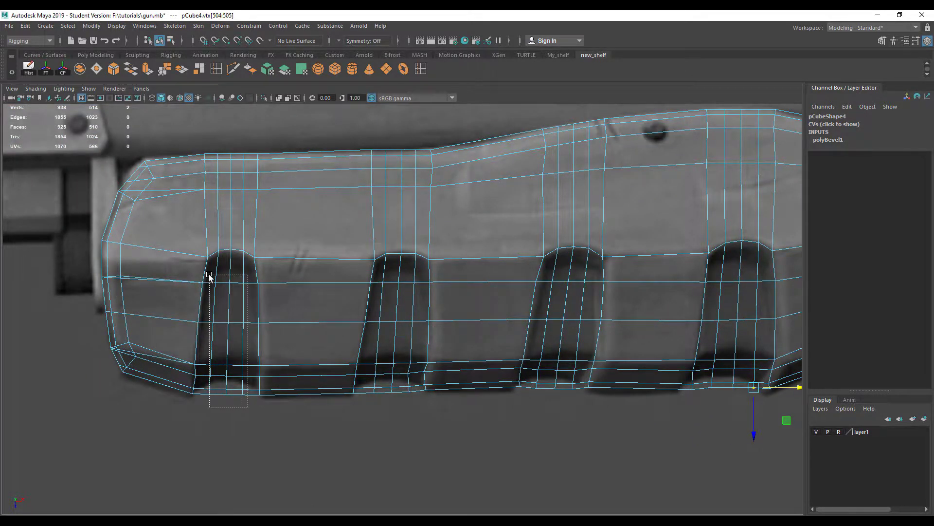
Switch to face selection and select the first and second grooves' faces.
key(F11)
double_click(210, 391)
alt+drag(211, 391, 396, 421)
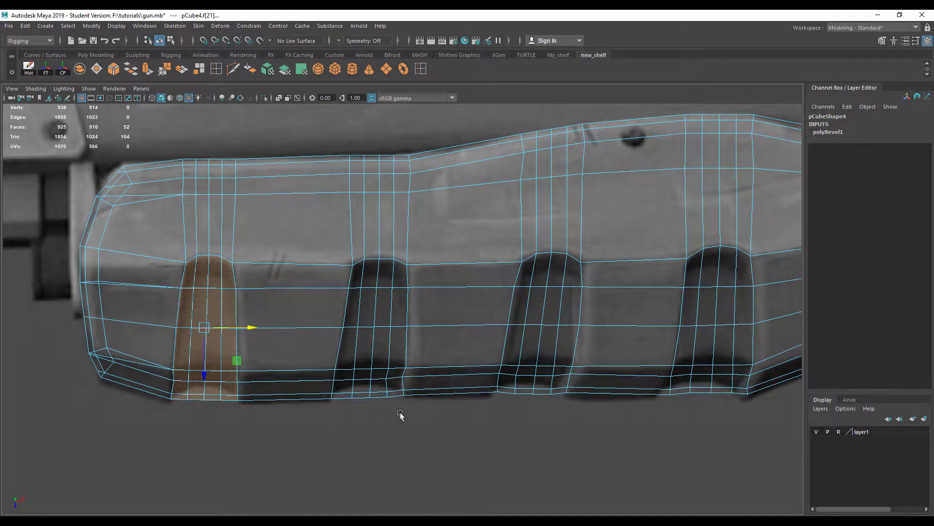
drag(377, 378, 356, 282)
shift+drag(341, 376, 342, 376)
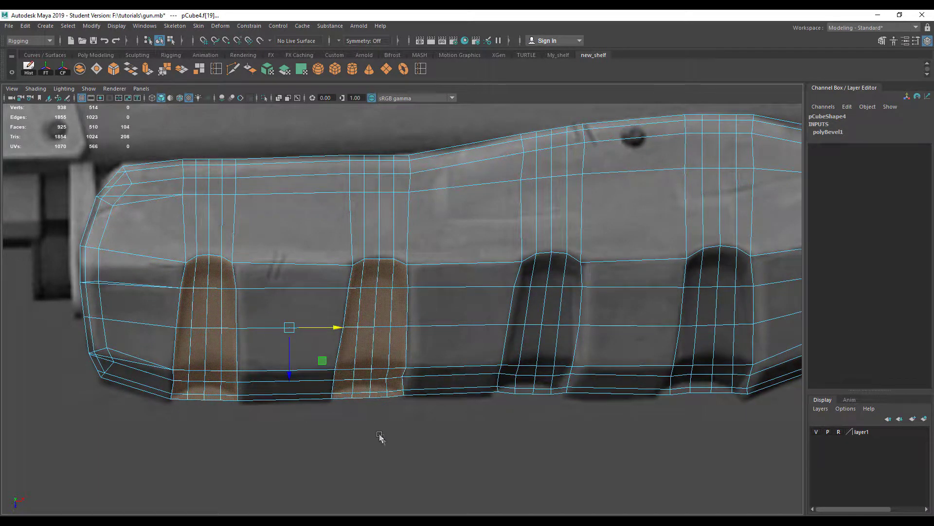
Add the third groove strip's faces, including its top face and remaining faces.
alt+middle_drag(379, 438, 287, 448)
shift+drag(467, 417, 434, 294)
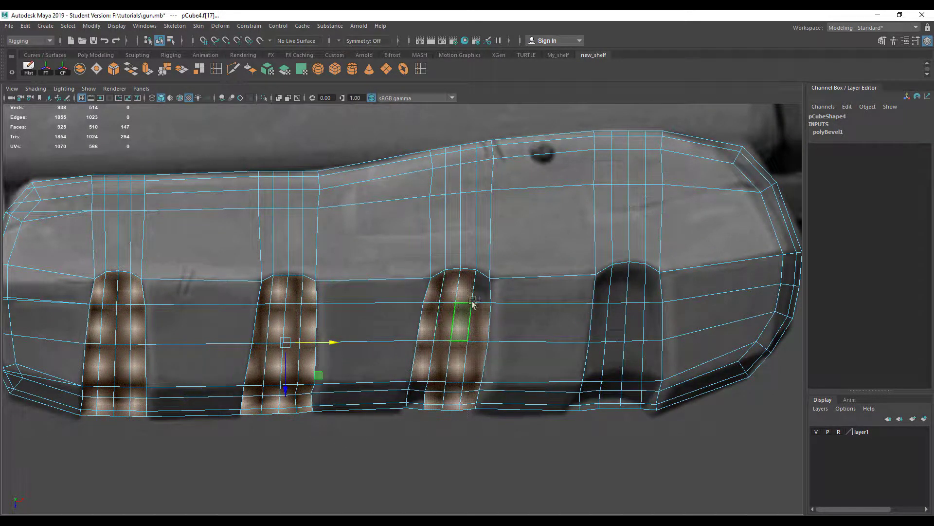
shift+click(482, 288)
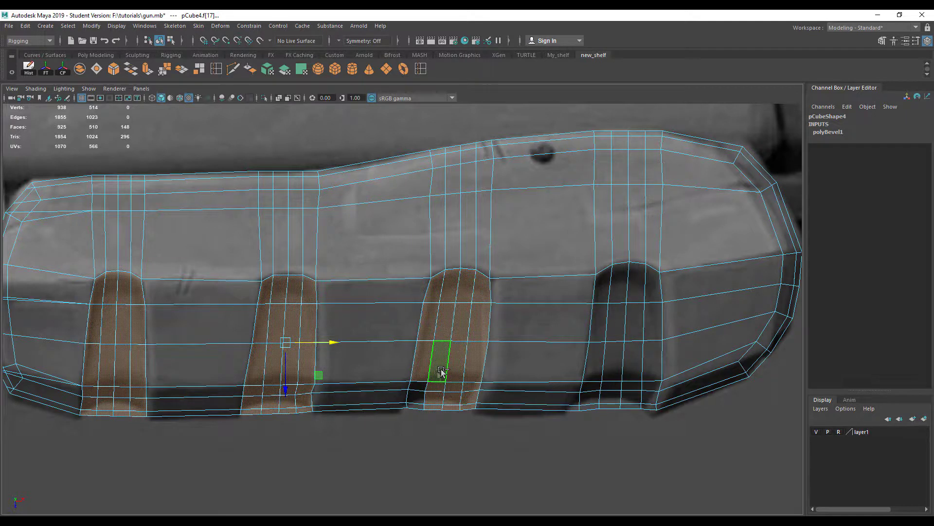
shift+drag(416, 392, 428, 429)
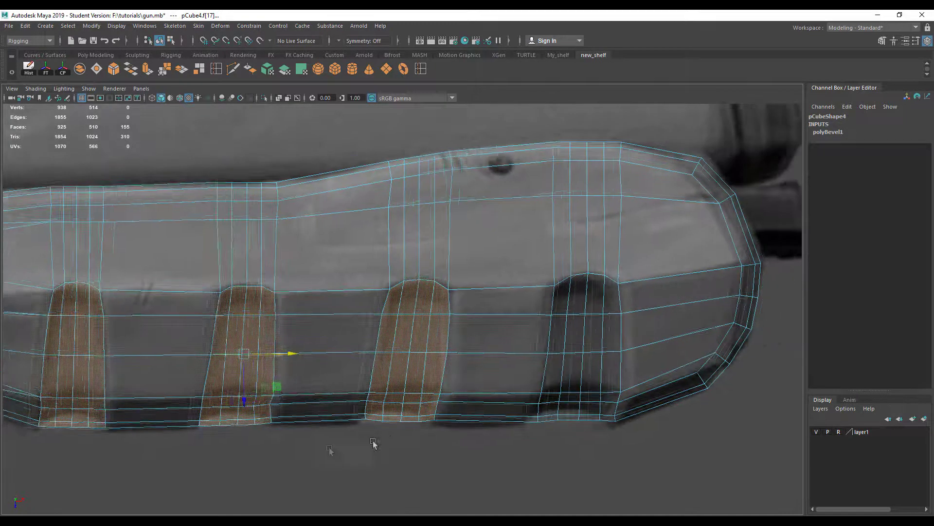
alt+middle_drag(428, 428, 364, 455)
shift+drag(503, 441, 454, 294)
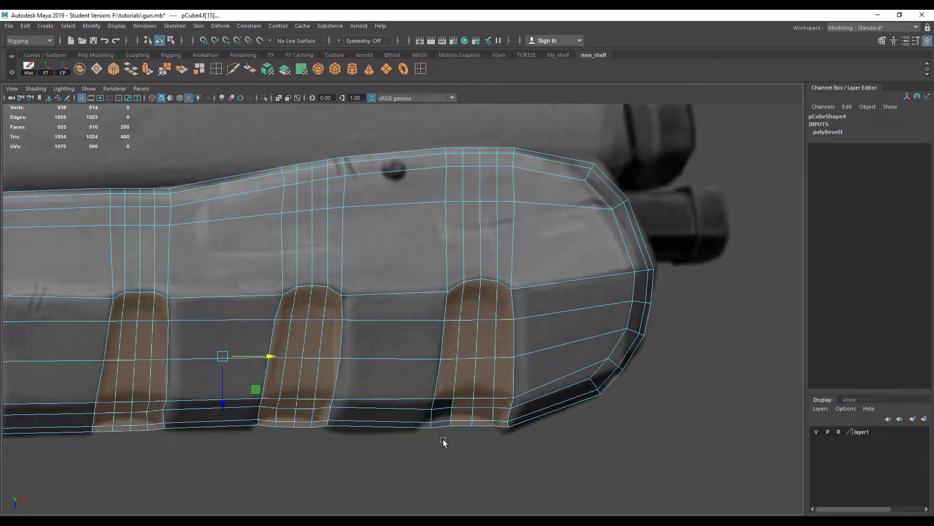
Add the last strip's faces and toggle the four-view layout on and off.
shift+drag(440, 410, 374, 399)
key(space)
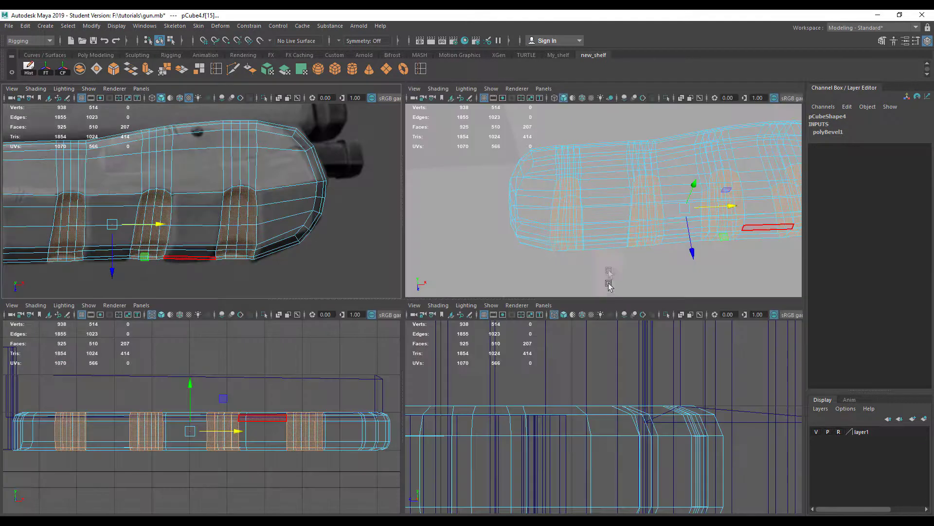
key(space)
mouse_move(463, 267)
alt+mouse_down()
mouse_move(475, 321)
mouse_move(466, 275)
mouse_move(471, 303)
alt+mouse_up()
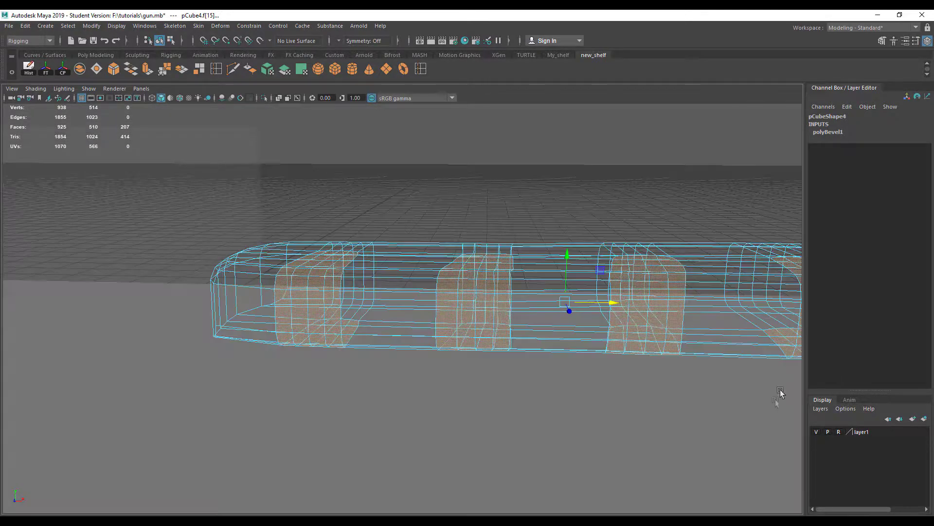
Hide the reference gun layer (layer1) and switch to shaded display.
click(816, 432)
mouse_move(569, 417)
alt+mouse_down()
mouse_move(568, 427)
mouse_move(527, 392)
alt+mouse_up()
key(5)
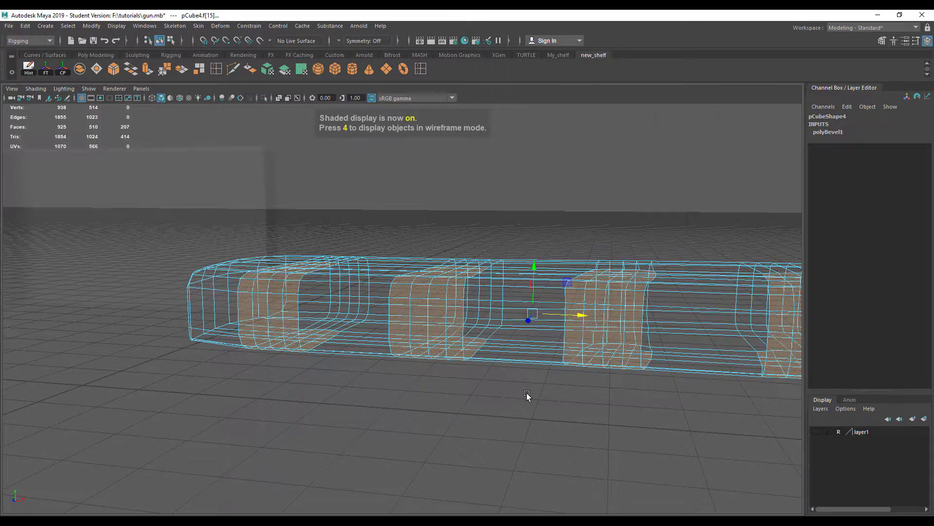
Check the stock's lambert8 material in the Attribute Editor, then orbit beneath the stock.
key(ctrl+a)
click(599, 142)
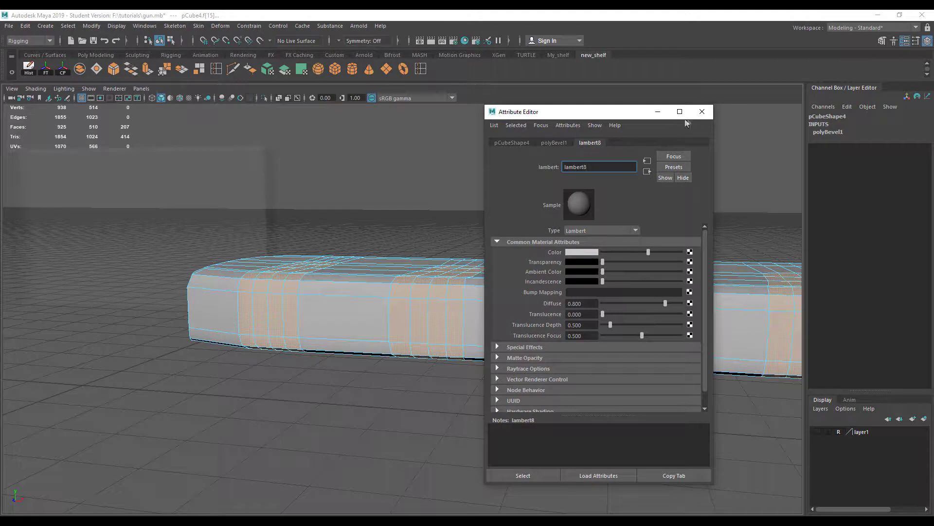
click(702, 112)
mouse_move(542, 344)
alt+mouse_down()
mouse_move(536, 396)
mouse_move(615, 381)
alt+mouse_up()
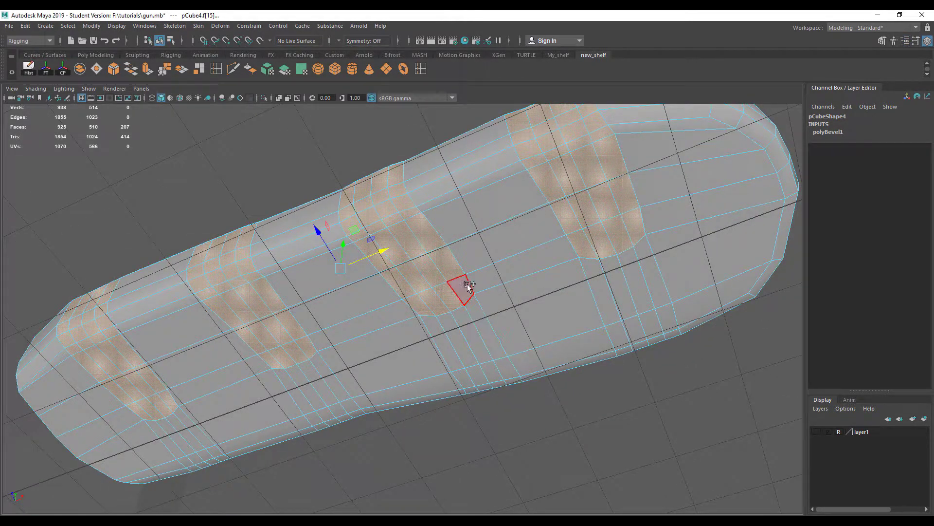
scroll(494, 314, down, 3)
mouse_move(496, 315)
alt+mouse_down()
mouse_move(480, 375)
mouse_move(517, 401)
mouse_move(553, 385)
mouse_move(515, 373)
alt+mouse_up()
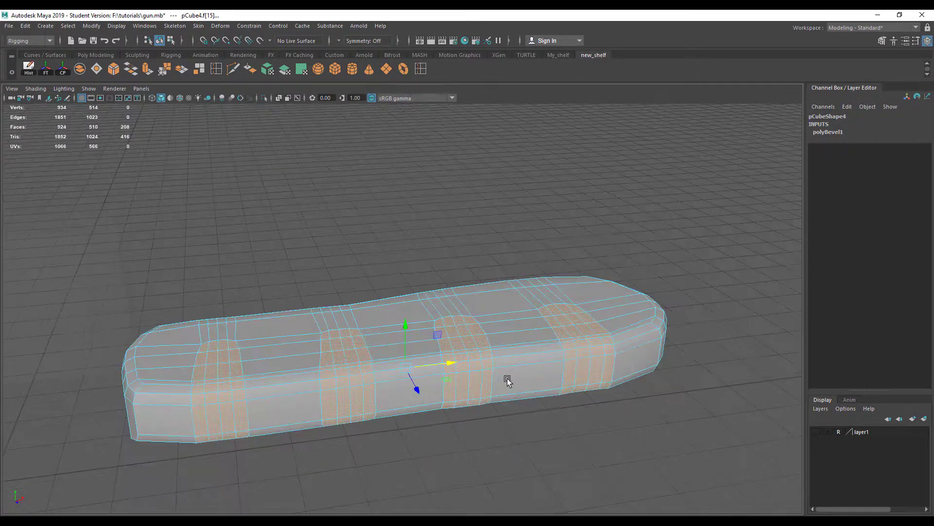
Extrude the groove faces, sink them 0.174 inward along local Z and scale them down.
scroll(467, 373, up, 2)
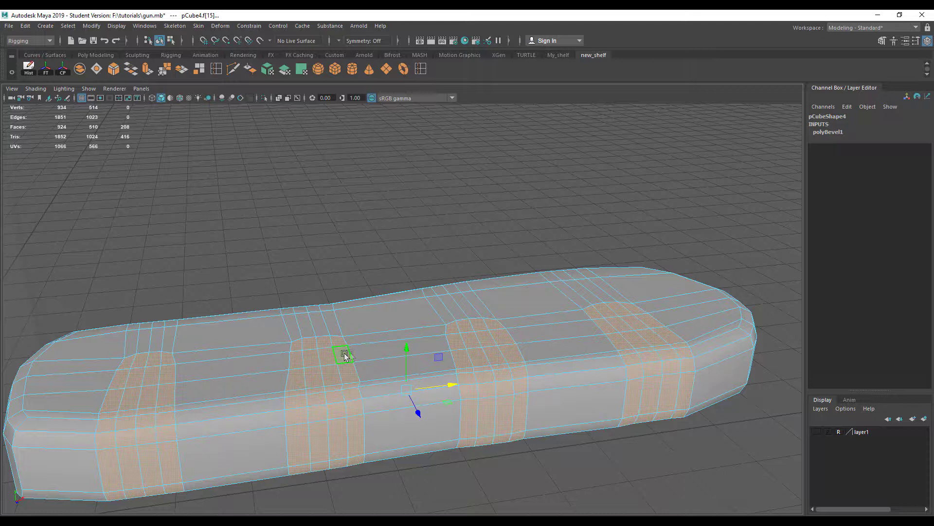
shift+right_drag(323, 355, 320, 340)
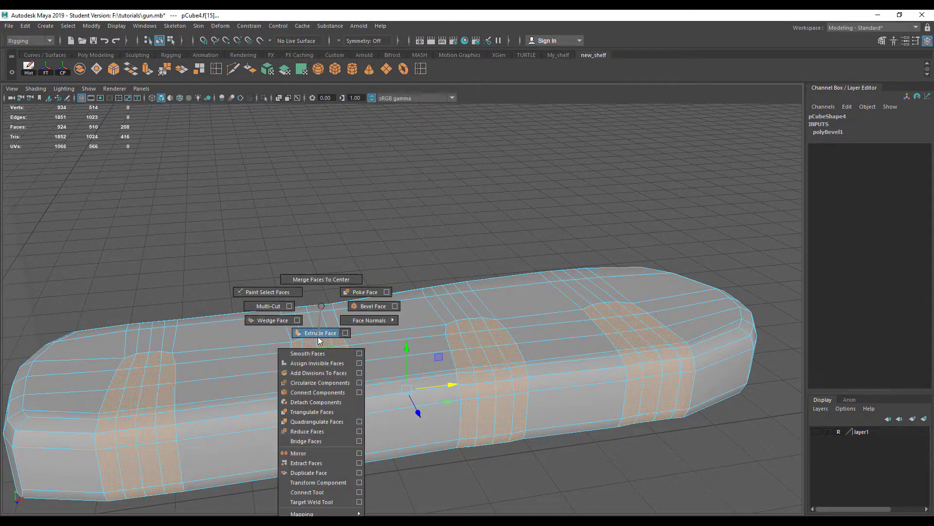
alt+drag(540, 345, 412, 304)
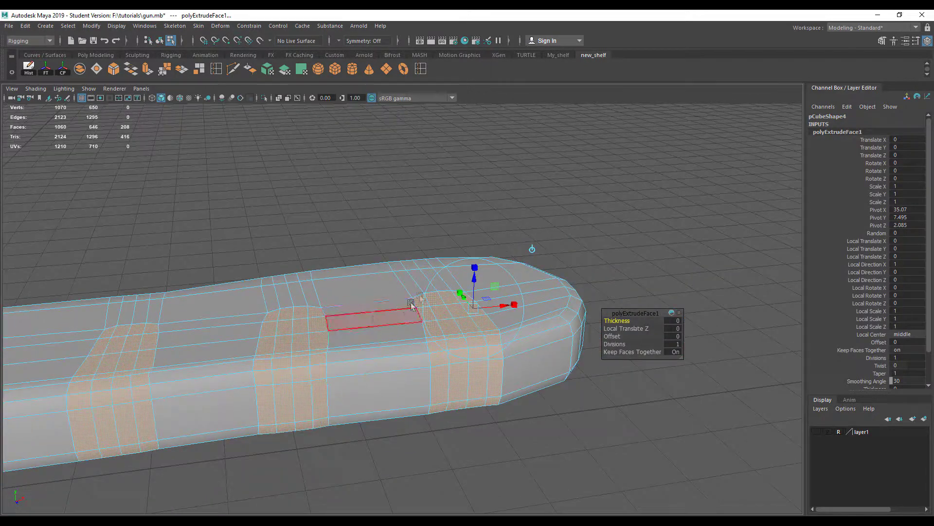
click(475, 283)
drag(476, 283, 477, 285)
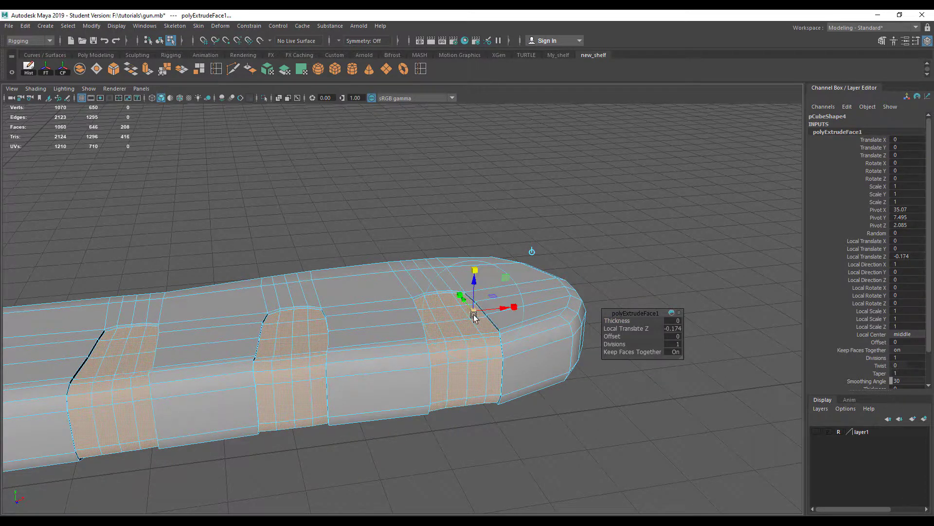
mouse_move(472, 312)
mouse_down()
mouse_move(460, 312)
mouse_move(470, 296)
mouse_up()
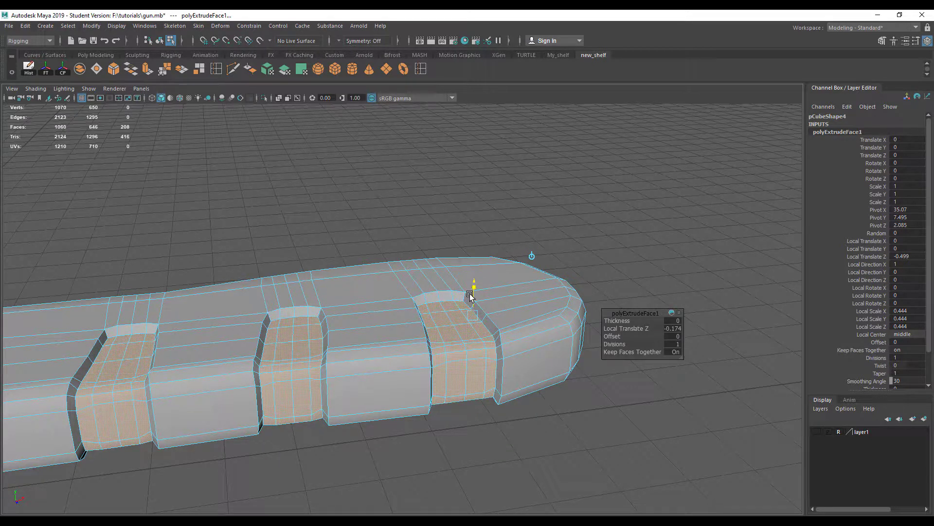
drag(471, 295, 470, 290)
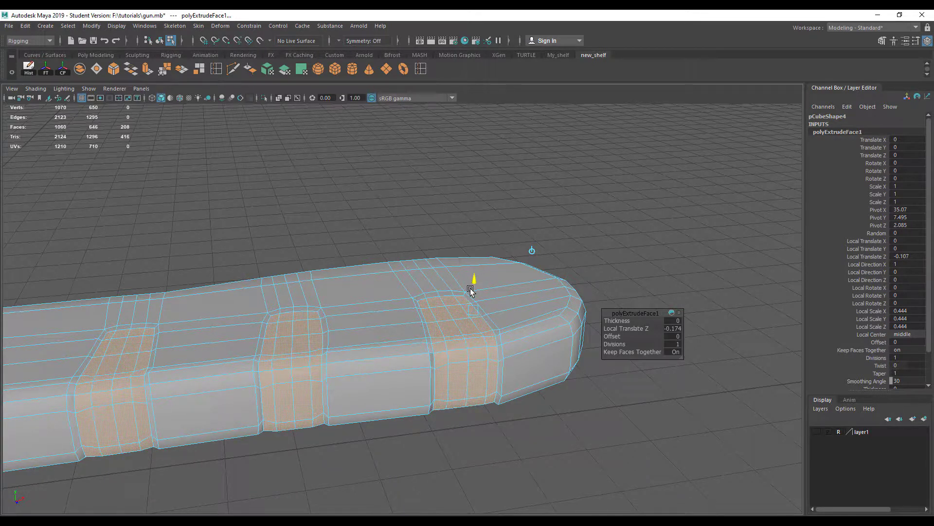
drag(471, 290, 471, 290)
Extrude the groove faces again, sinking to -0.354 depth and scaling to 0.667.
key(ctrl+e)
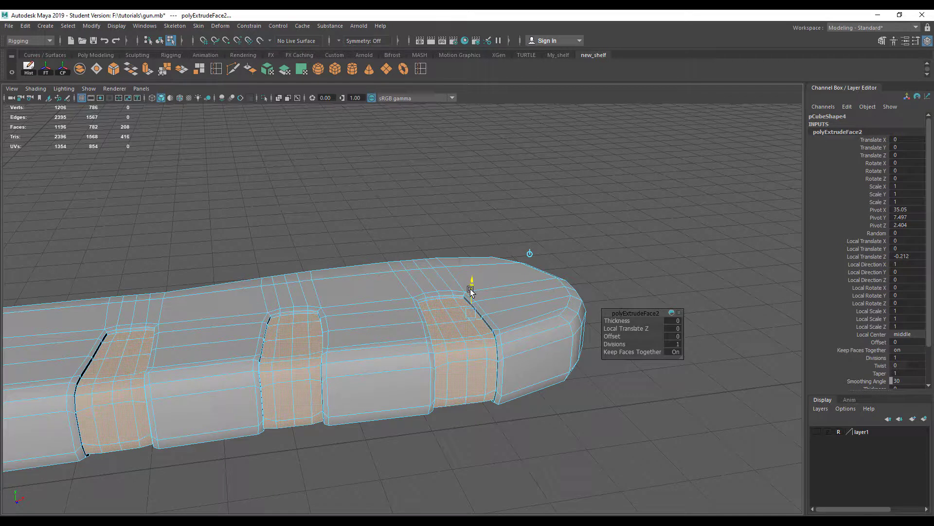
drag(471, 290, 460, 316)
right_drag(324, 257, 345, 281)
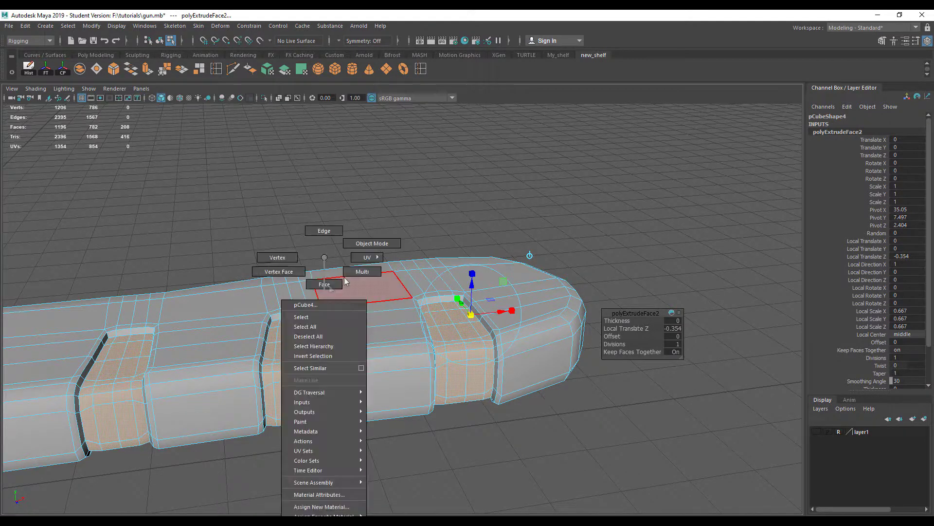
click(373, 232)
Return to object mode, reselect the stock, then clear the selection.
right_drag(376, 321, 494, 202)
click(562, 404)
click(366, 402)
mouse_move(367, 443)
alt+mouse_down()
mouse_move(339, 412)
mouse_move(467, 444)
mouse_move(385, 420)
mouse_move(327, 386)
mouse_move(350, 422)
alt+mouse_up()
click(467, 444)
mouse_move(415, 399)
alt+mouse_down()
mouse_move(407, 388)
mouse_move(371, 392)
mouse_move(328, 413)
mouse_move(327, 431)
mouse_move(316, 383)
mouse_move(294, 361)
mouse_move(286, 386)
alt+mouse_up()
Orbit to a top-down view of the stock and reselect it.
click(311, 340)
scroll(312, 340, up, 3)
scroll(311, 344, down, 3)
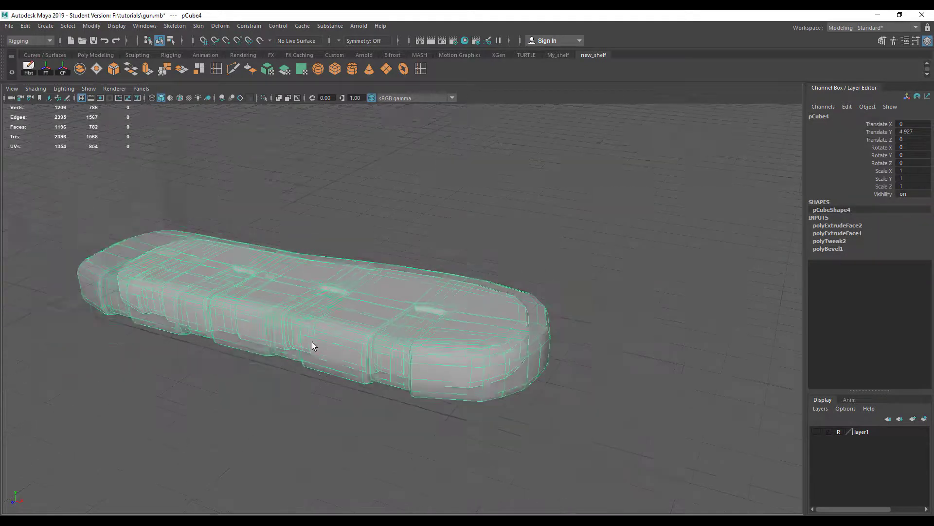
click(321, 414)
mouse_move(321, 413)
alt+mouse_down()
mouse_move(243, 425)
mouse_move(296, 443)
mouse_move(368, 429)
alt+mouse_up()
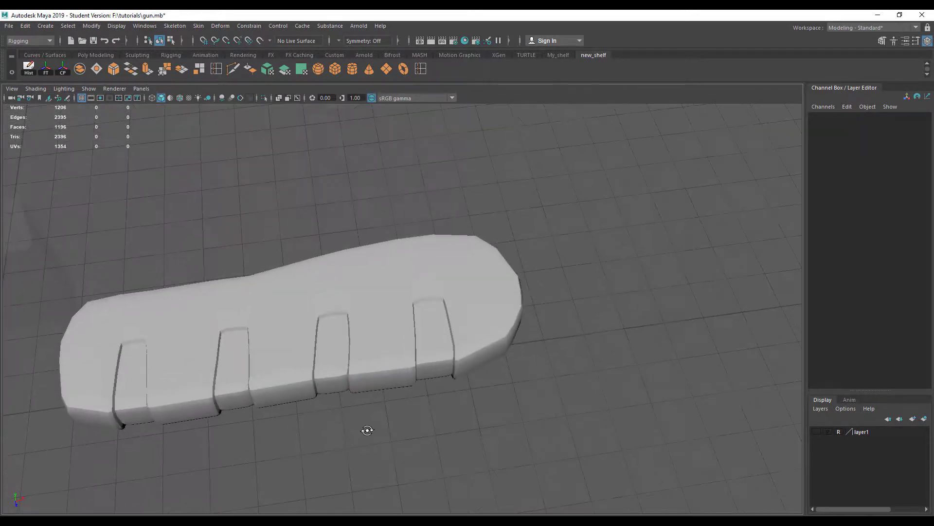
click(320, 359)
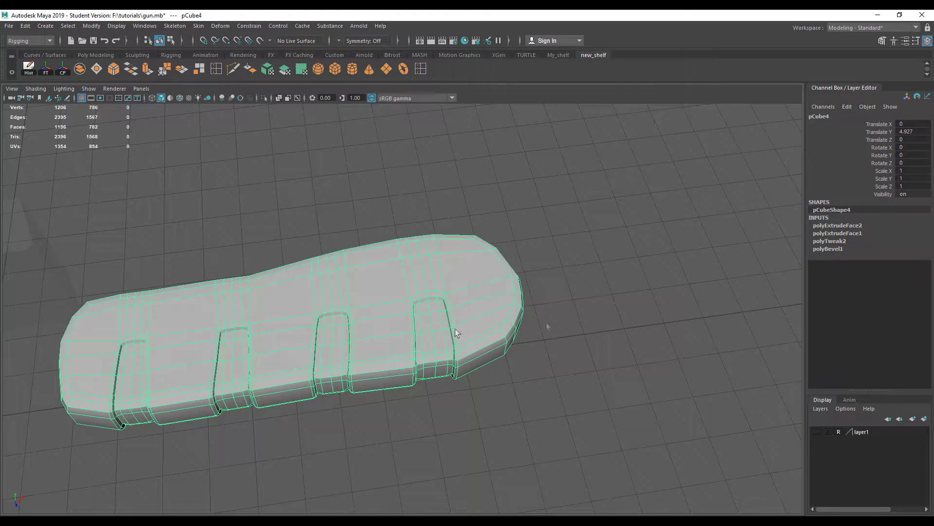
Show layer1 again with textured shading and view the whole gun side-on.
click(815, 431)
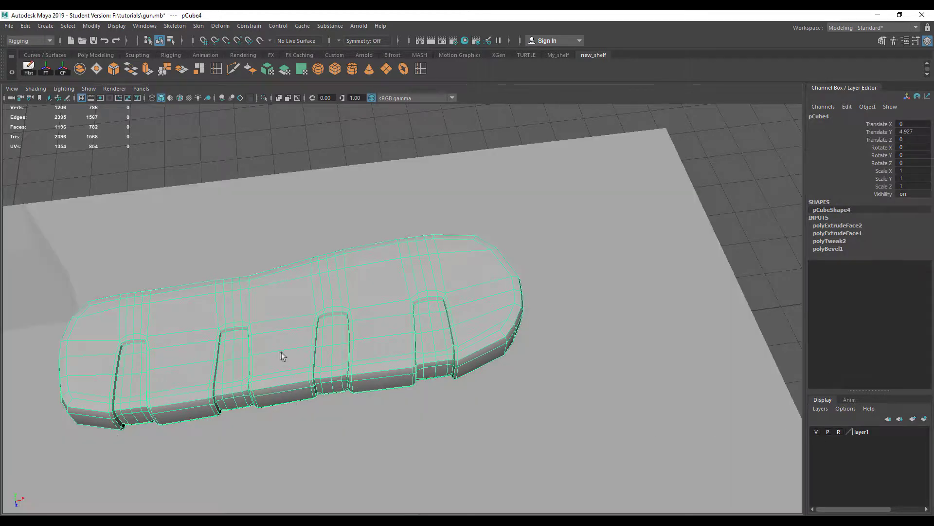
scroll(280, 351, down, 4)
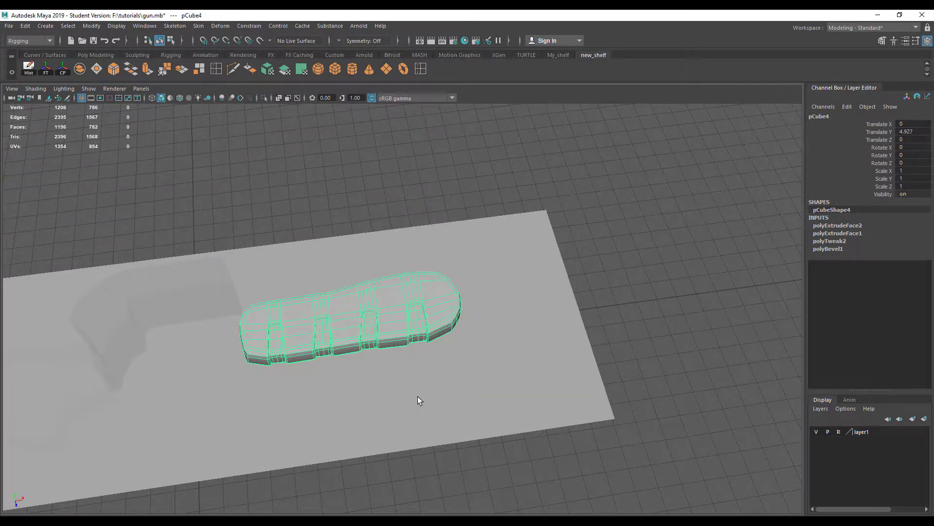
key(6)
alt+drag(343, 388, 306, 331)
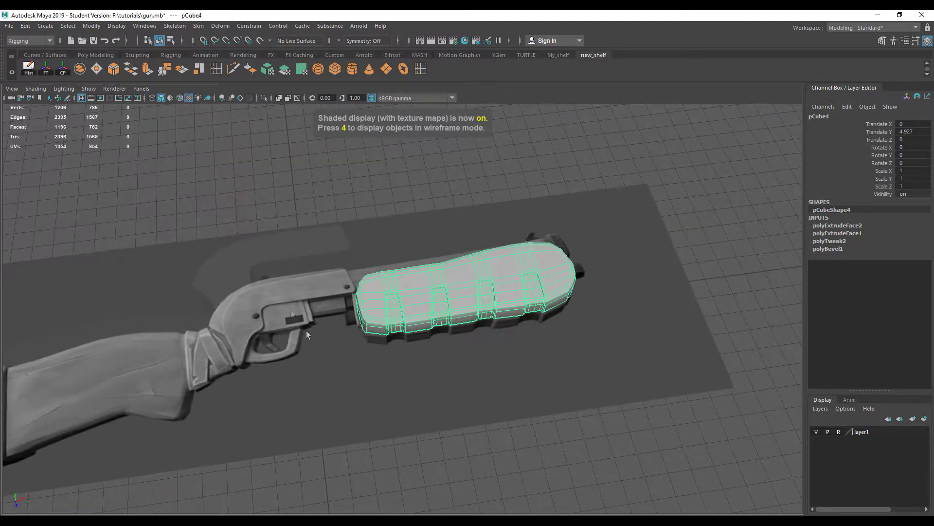
click(240, 262)
click(296, 340)
alt+drag(382, 339, 373, 374)
Hide the reference gun layer and set the receiver material's transparency to zero.
click(262, 265)
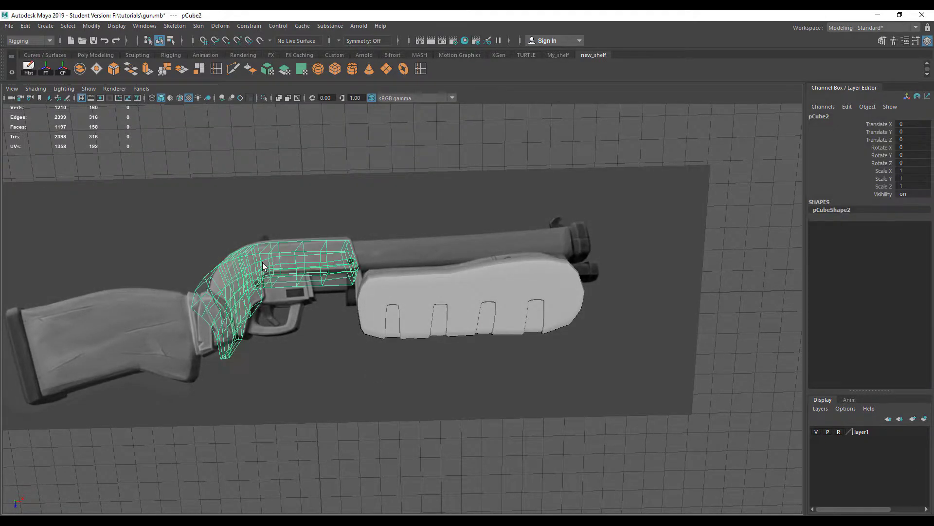
click(819, 432)
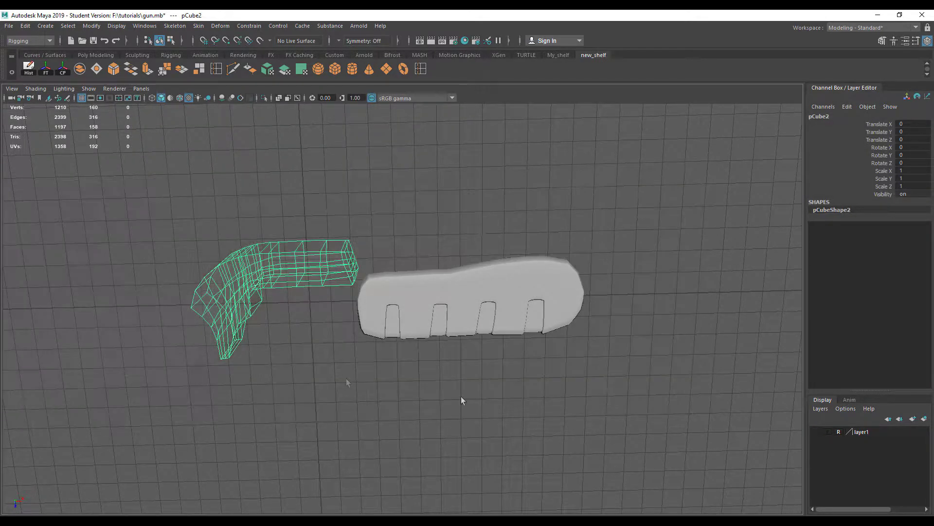
right_click(262, 266)
right_drag(262, 263, 413, 180)
key(ctrl+a)
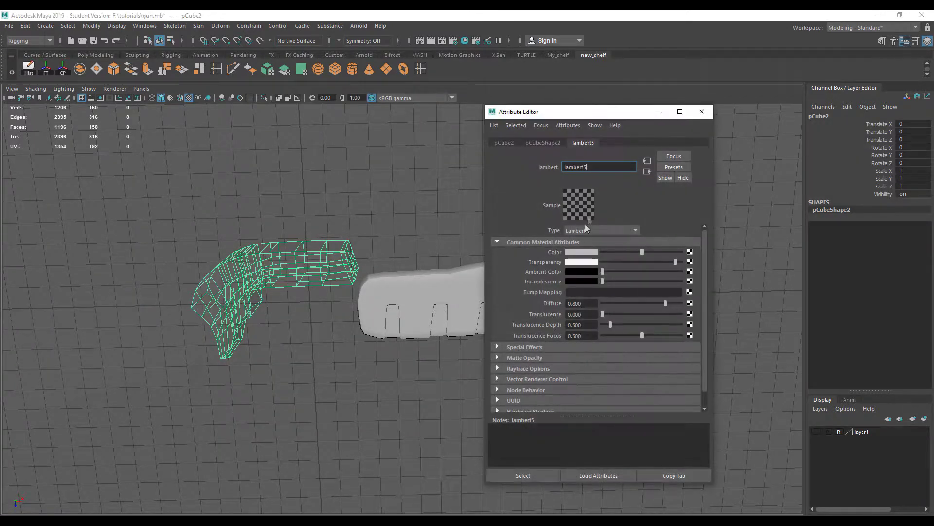
drag(641, 261, 588, 264)
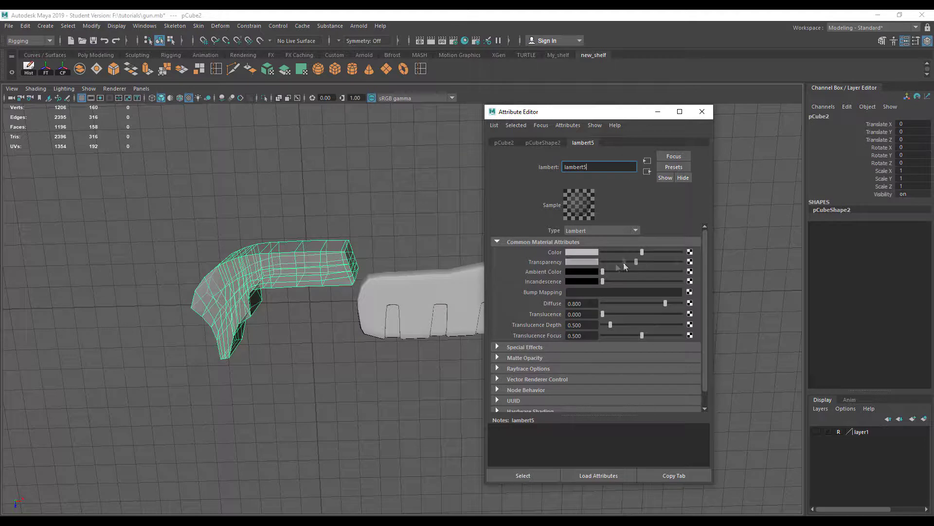
click(702, 112)
Drag the large rear piece's material Transparency to black so it renders solid.
mouse_move(349, 360)
alt+mouse_down()
mouse_move(384, 342)
mouse_move(360, 251)
alt+mouse_up()
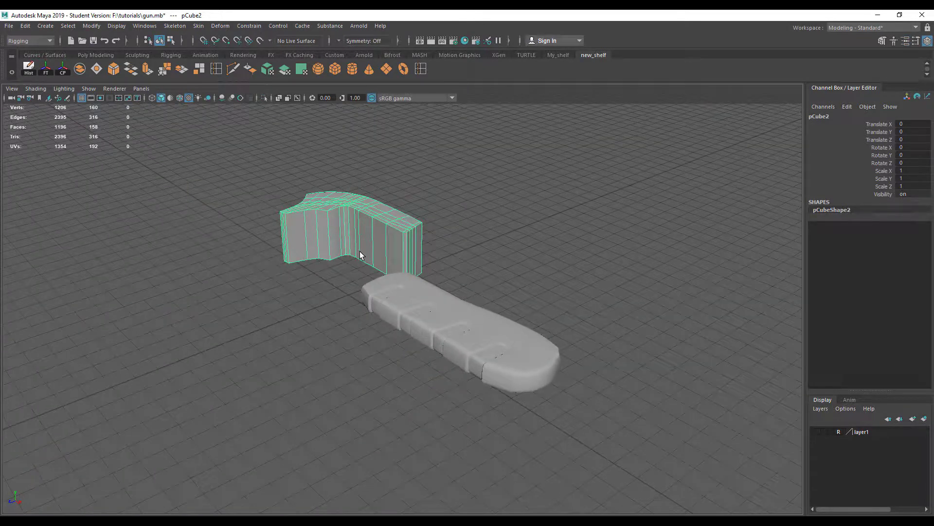
key(f)
mouse_move(354, 358)
alt+mouse_down()
mouse_move(502, 359)
mouse_move(359, 376)
alt+mouse_up()
scroll(358, 376, down, 3)
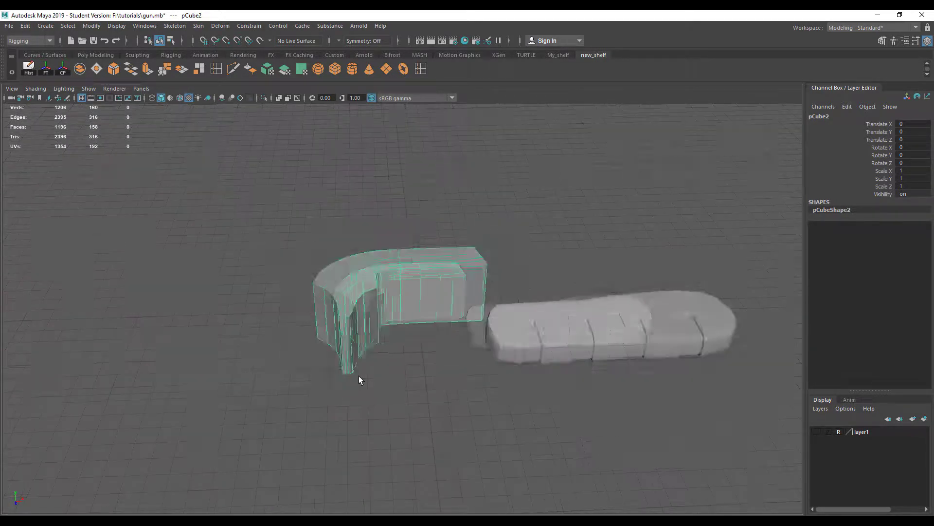
scroll(358, 376, down, 3)
drag(141, 271, 273, 395)
right_drag(256, 265, 288, 230)
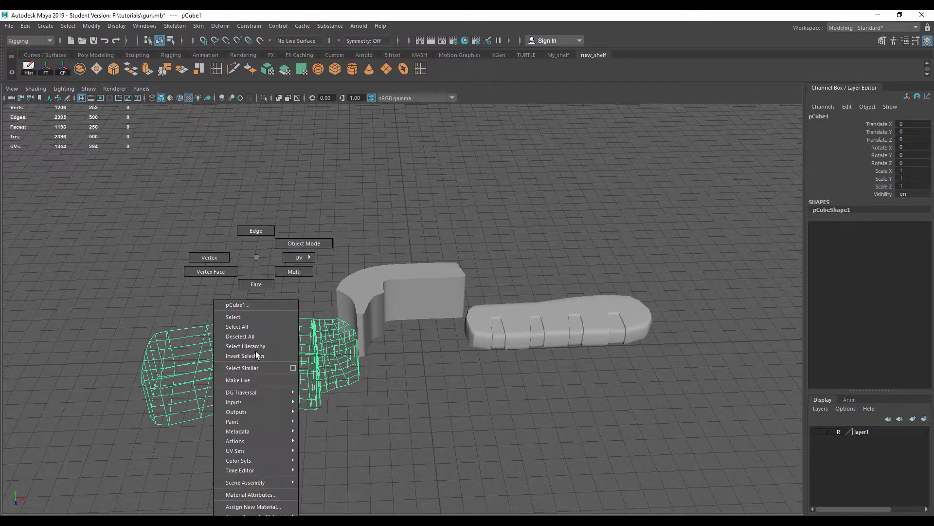
right_drag(280, 325, 287, 370)
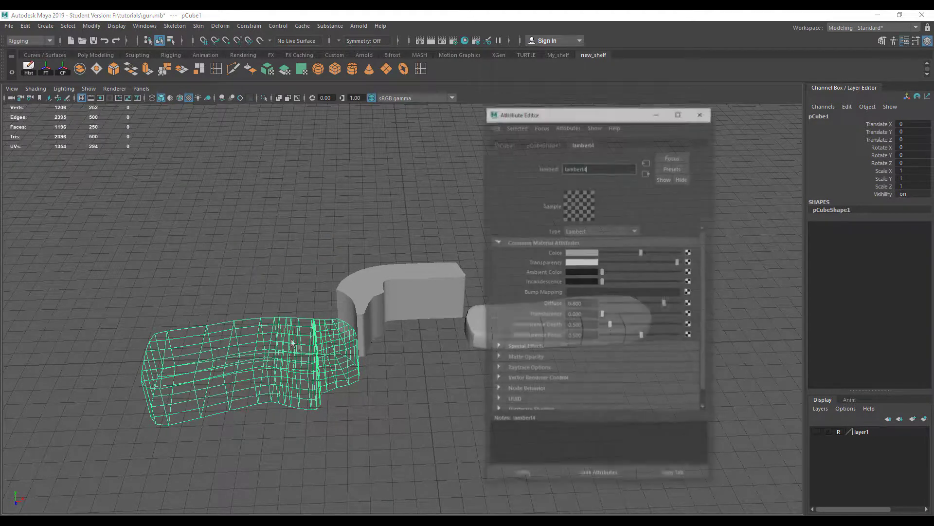
drag(633, 262, 573, 268)
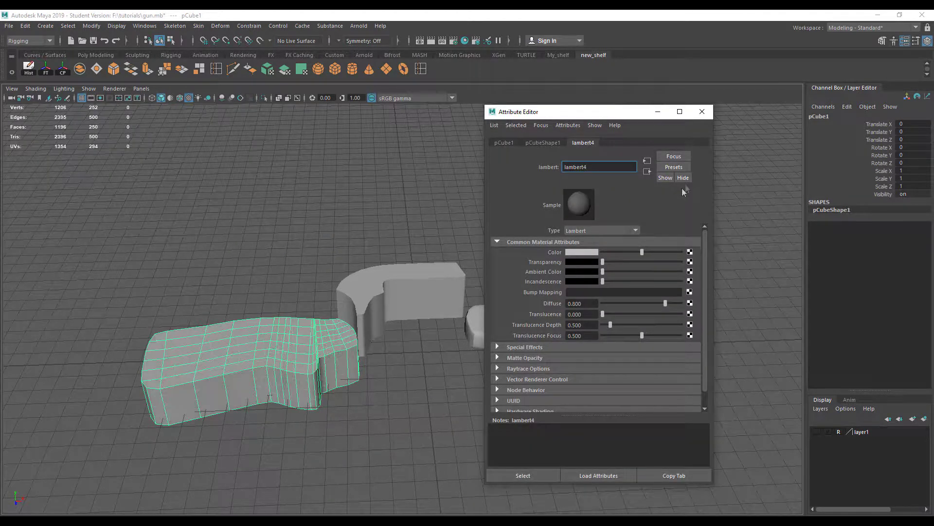
click(702, 111)
click(422, 381)
Remove the long flat box's material transparency so it renders solid grey.
alt+drag(422, 381, 459, 406)
scroll(442, 388, down, 5)
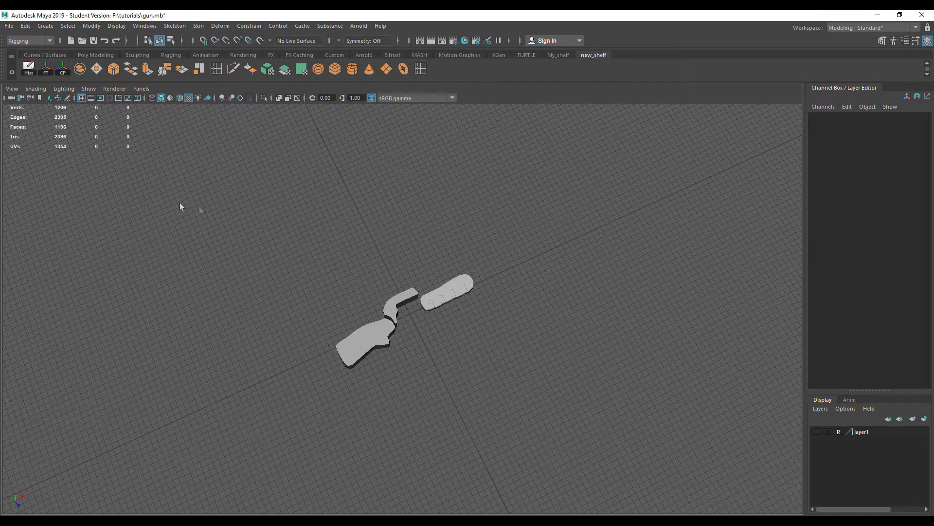
drag(199, 207, 670, 438)
key(f)
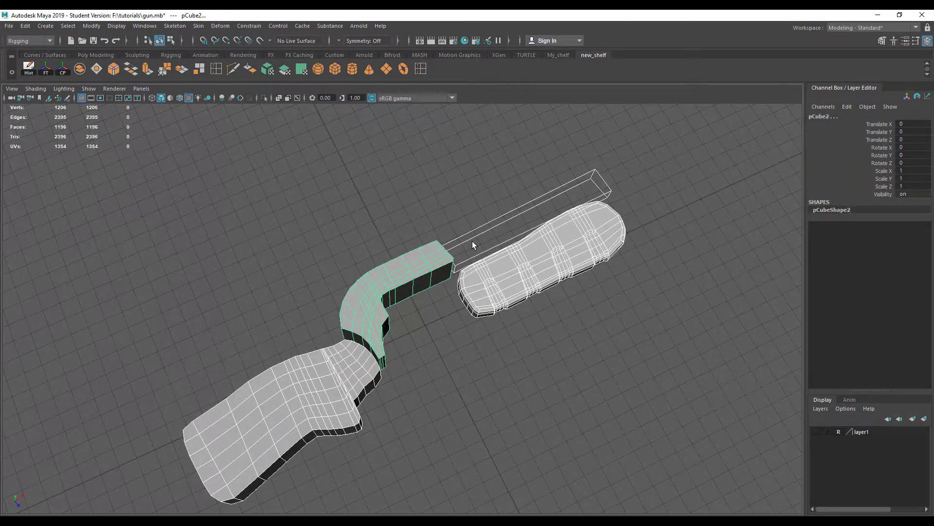
click(472, 241)
key(ctrl+a)
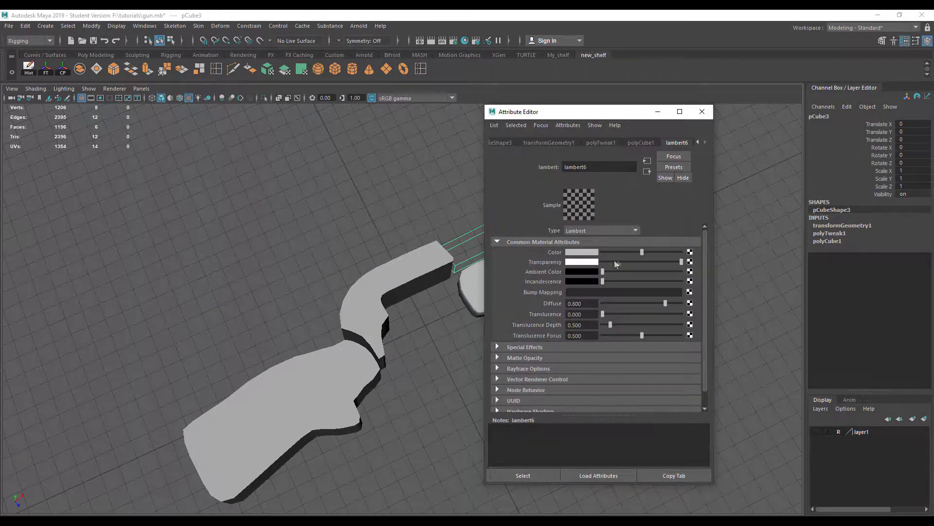
drag(644, 264, 560, 267)
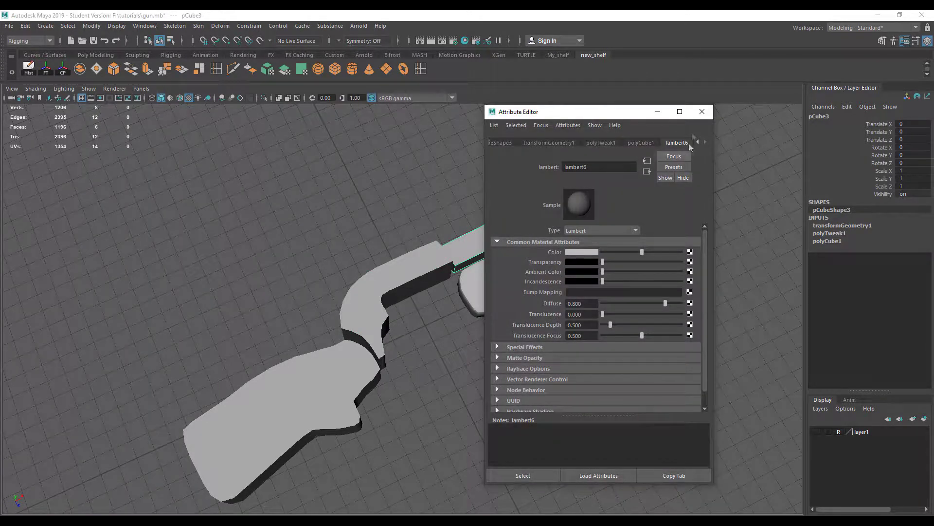
click(703, 112)
mouse_move(688, 161)
alt+mouse_down()
mouse_move(542, 309)
mouse_move(511, 288)
mouse_move(481, 333)
alt+mouse_up()
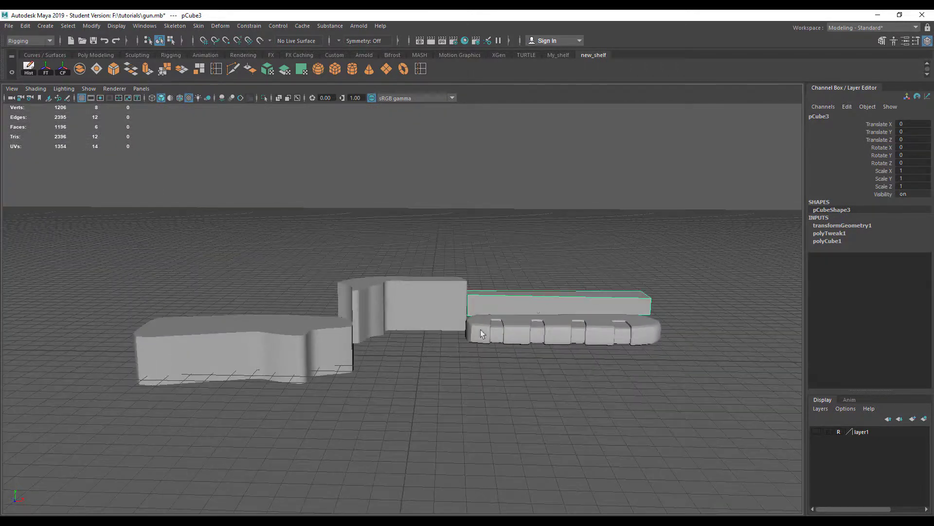
click(261, 352)
Raise the large rear piece well above the grid along Y.
key(w)
drag(241, 303, 236, 133)
scroll(288, 300, down, 3)
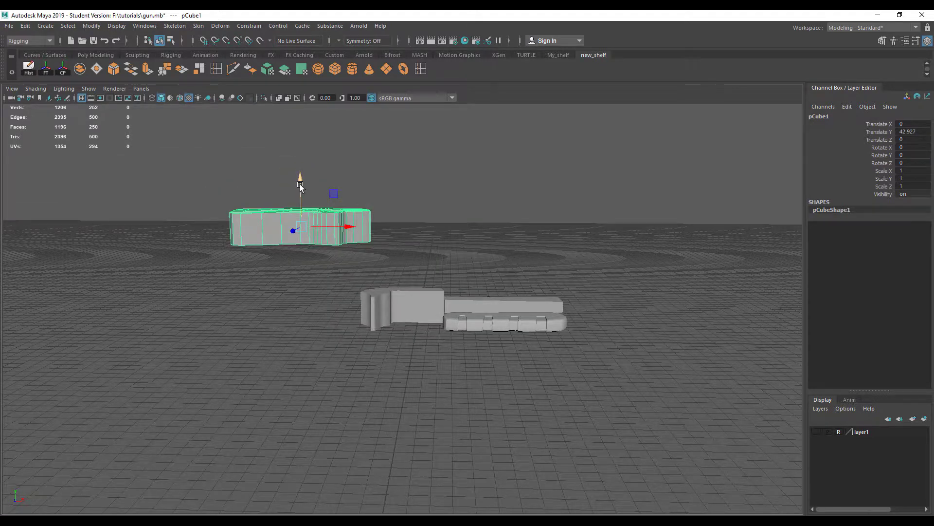
drag(300, 192, 300, 179)
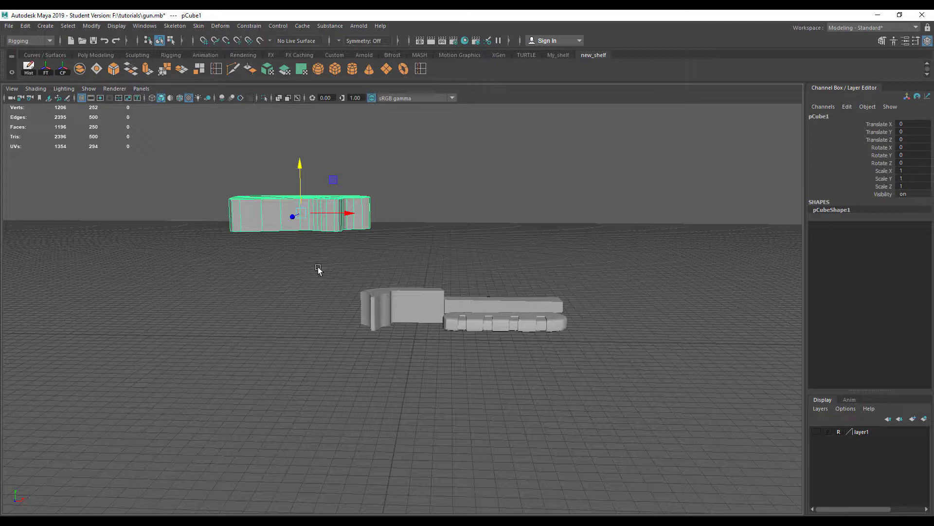
Raise the middle block along Y to match the rear piece.
click(391, 294)
drag(403, 267, 401, 172)
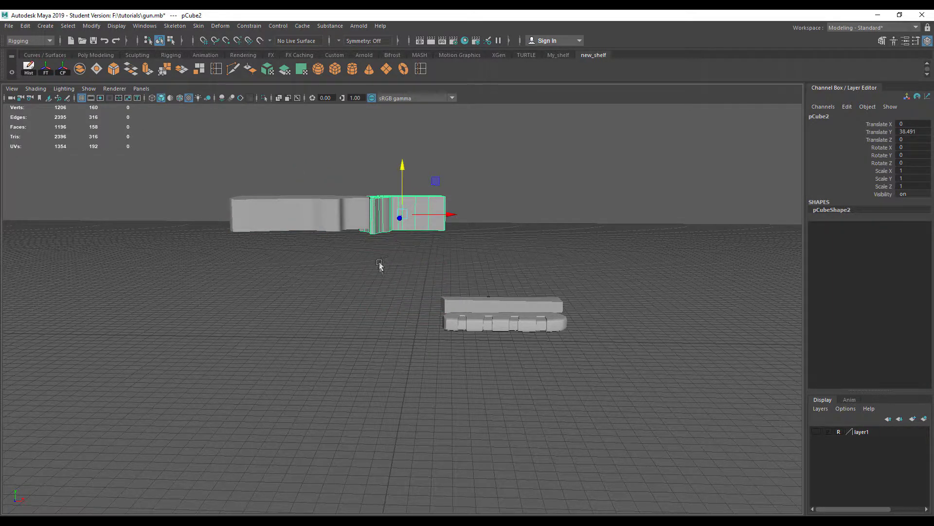
key(f)
mouse_move(367, 286)
alt+mouse_down()
mouse_move(349, 344)
mouse_move(429, 349)
mouse_move(467, 332)
alt+mouse_up()
mouse_move(399, 261)
mouse_down()
mouse_move(402, 247)
mouse_move(290, 318)
mouse_move(240, 324)
mouse_up()
scroll(402, 246, down, 5)
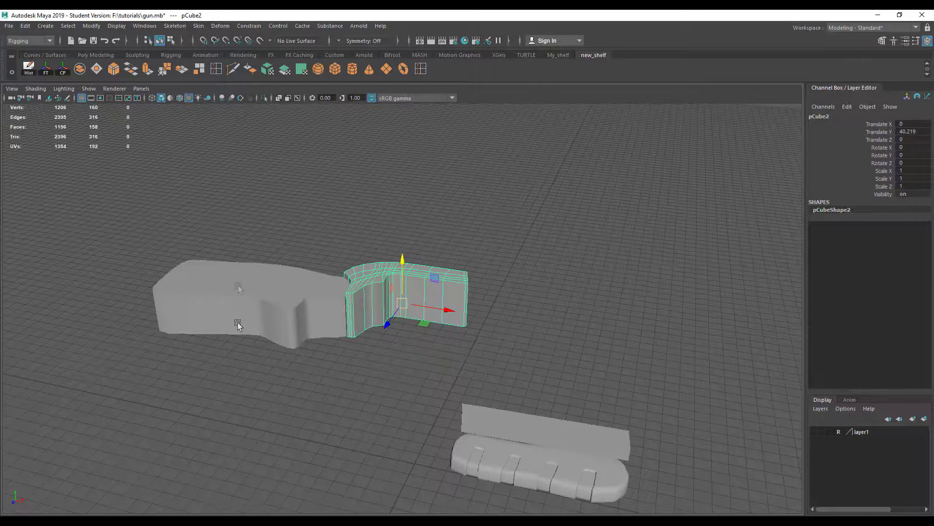
Raise the long flat box and the notched front piece up beside the others.
click(504, 419)
mouse_move(541, 393)
mouse_down()
mouse_move(539, 251)
mouse_move(411, 289)
mouse_move(412, 304)
mouse_move(495, 362)
mouse_up()
click(532, 481)
drag(523, 447, 527, 275)
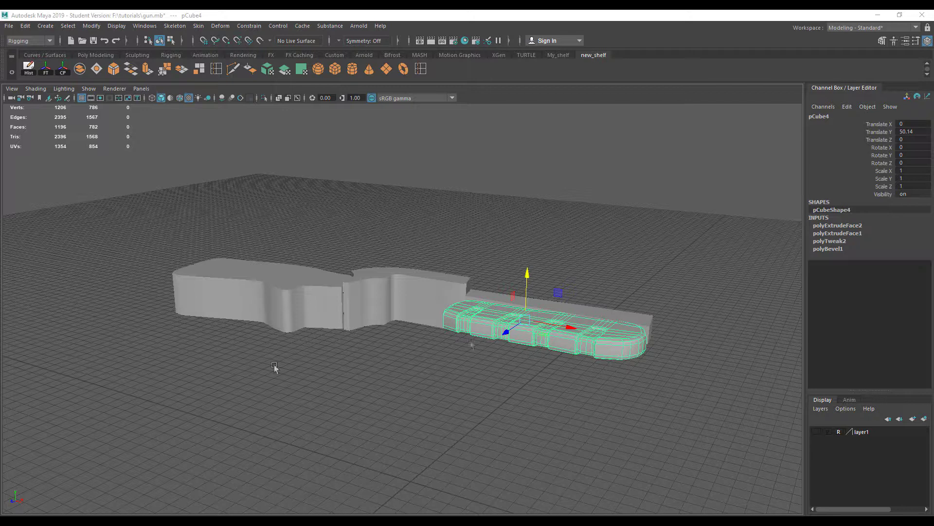
Center the notched piece's pivot and stretch it taller in Y.
key(f)
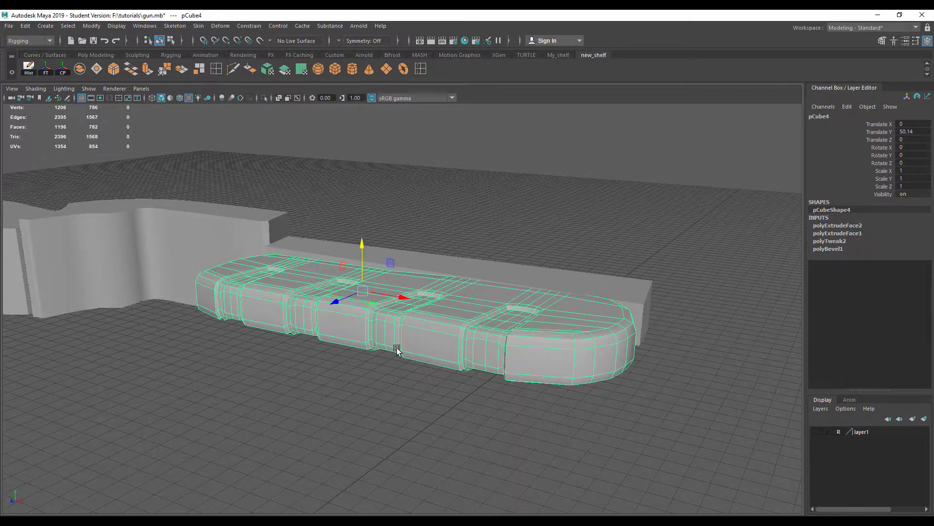
key(r)
drag(359, 251, 361, 230)
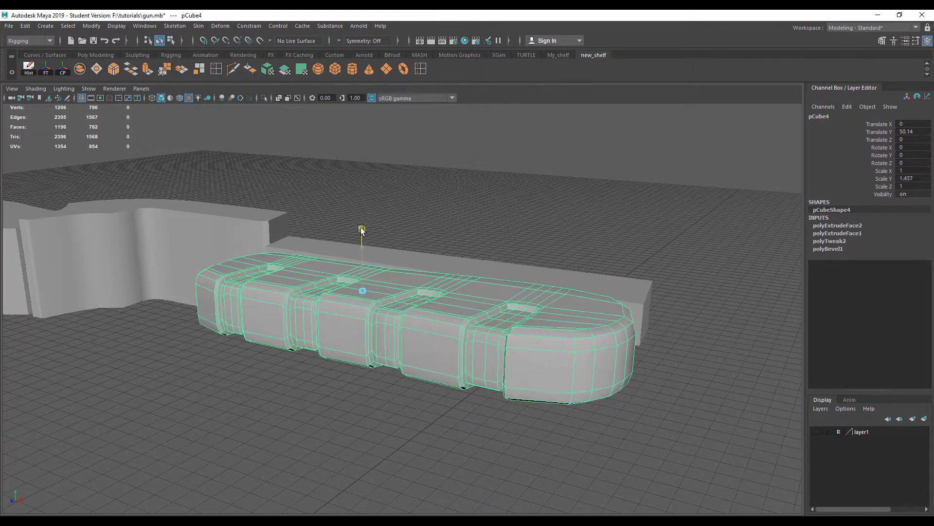
key(ctrl+z)
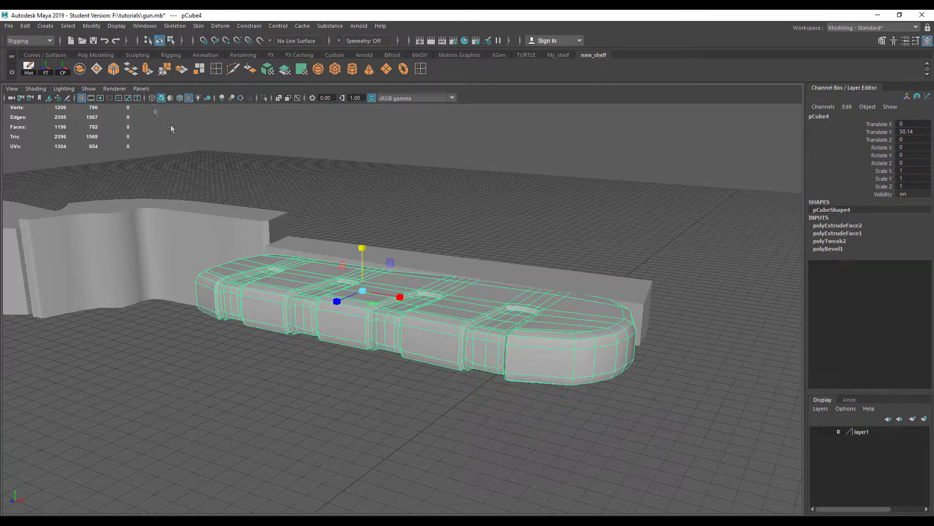
click(62, 71)
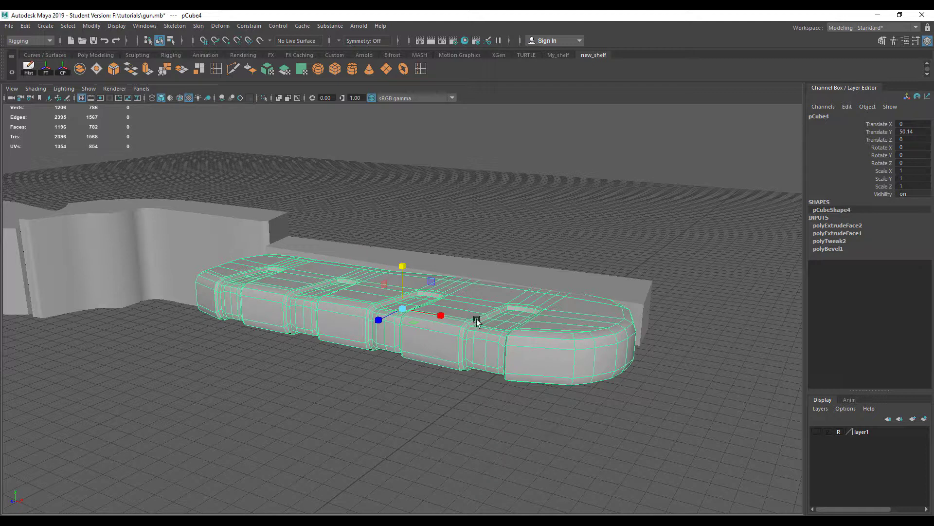
drag(399, 267, 402, 234)
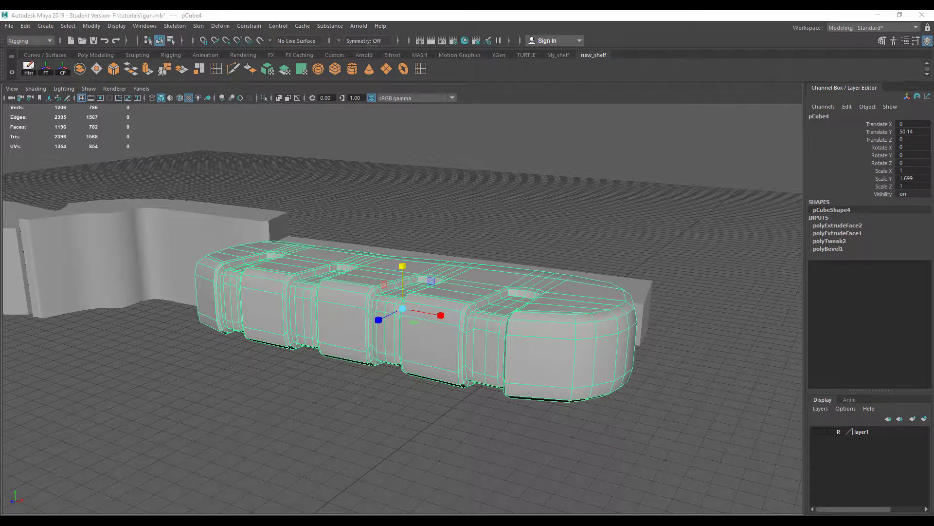
drag(405, 267, 406, 259)
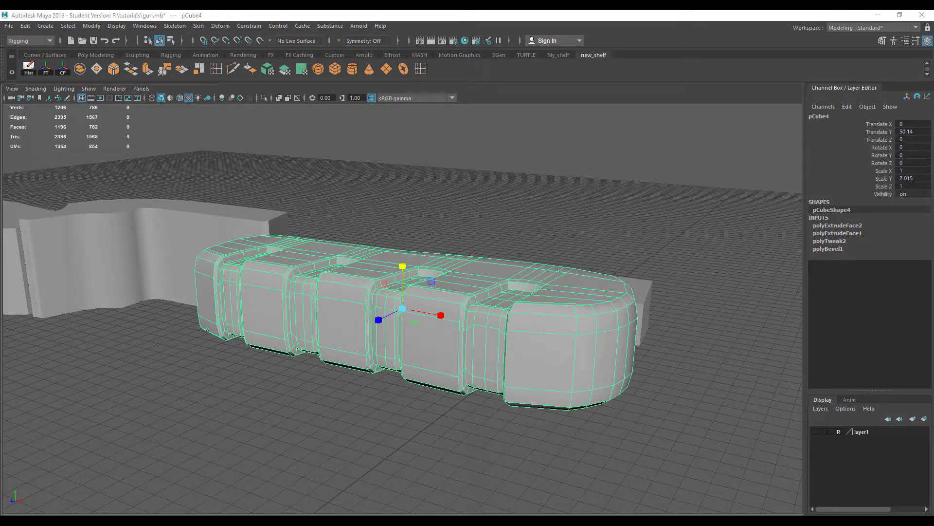
Reduce the notched piece's height slightly to settle at Scale Y 1.861.
click(441, 410)
mouse_move(441, 410)
alt+mouse_down()
mouse_move(290, 408)
mouse_move(240, 380)
mouse_move(446, 428)
mouse_move(426, 389)
mouse_move(459, 411)
mouse_move(422, 372)
mouse_move(467, 359)
mouse_move(424, 341)
alt+mouse_up()
click(408, 353)
key(f)
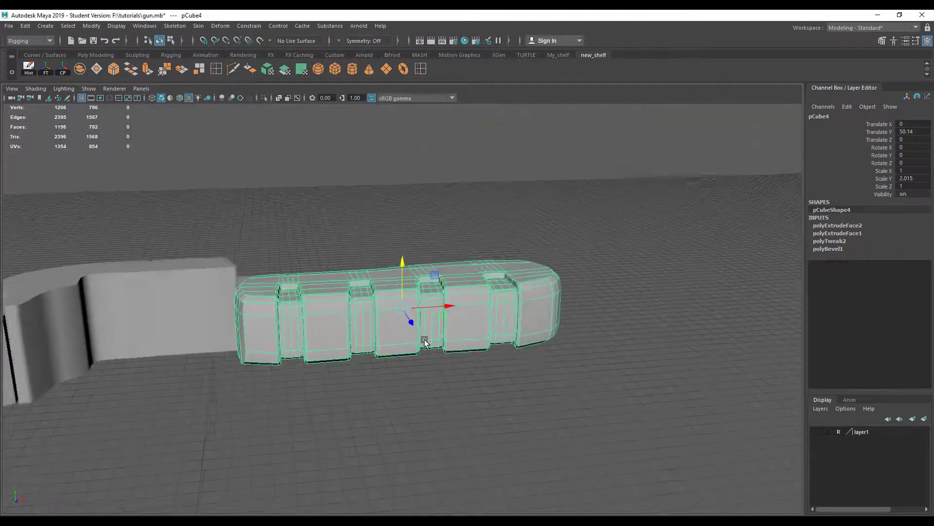
drag(405, 270, 402, 339)
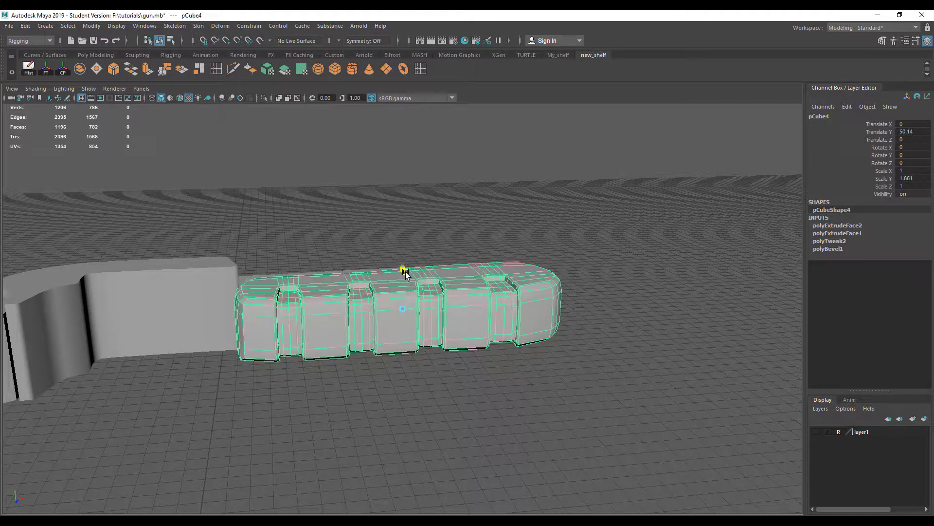
click(399, 401)
mouse_move(338, 389)
alt+mouse_down()
mouse_move(408, 392)
mouse_move(438, 378)
mouse_move(537, 372)
alt+mouse_up()
alt+right_drag(536, 372, 338, 334)
In the maximized front view, lower the long flat box to Translate Y 40.368.
click(337, 334)
key(space)
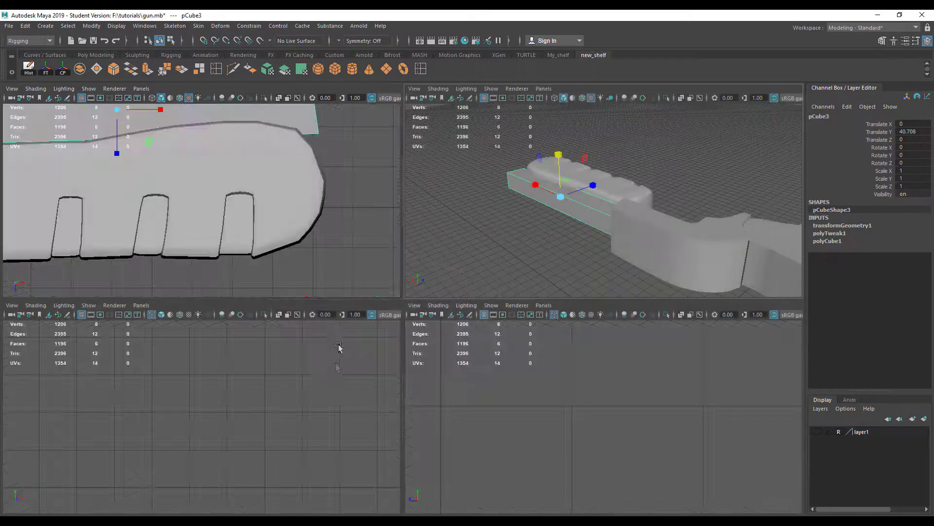
key(f)
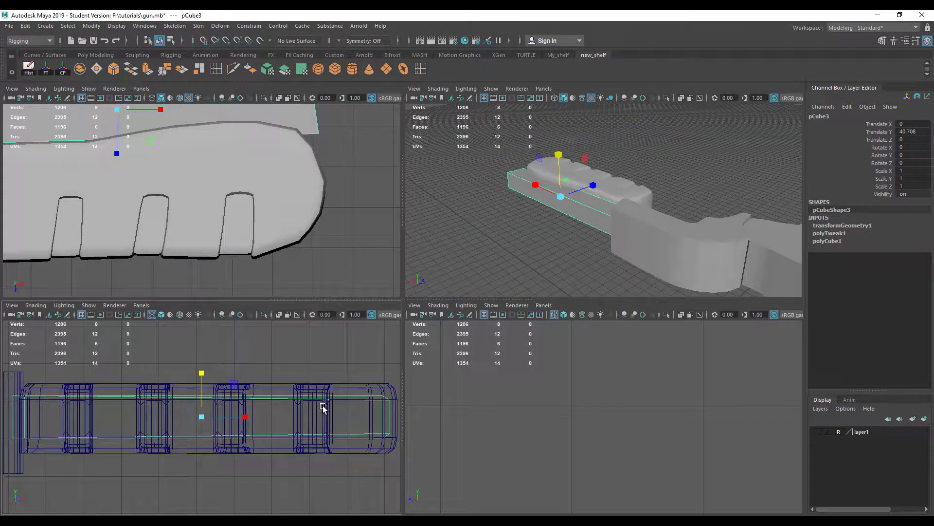
key(space)
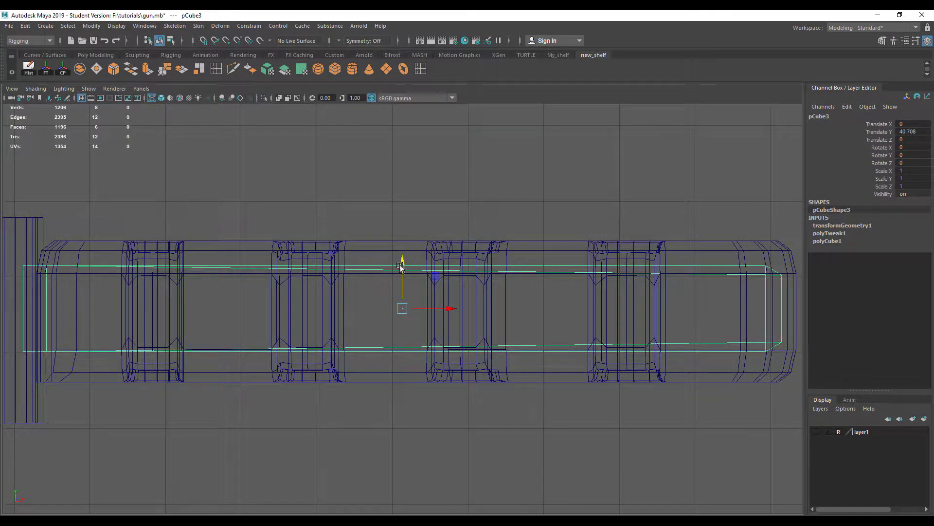
drag(400, 265, 402, 270)
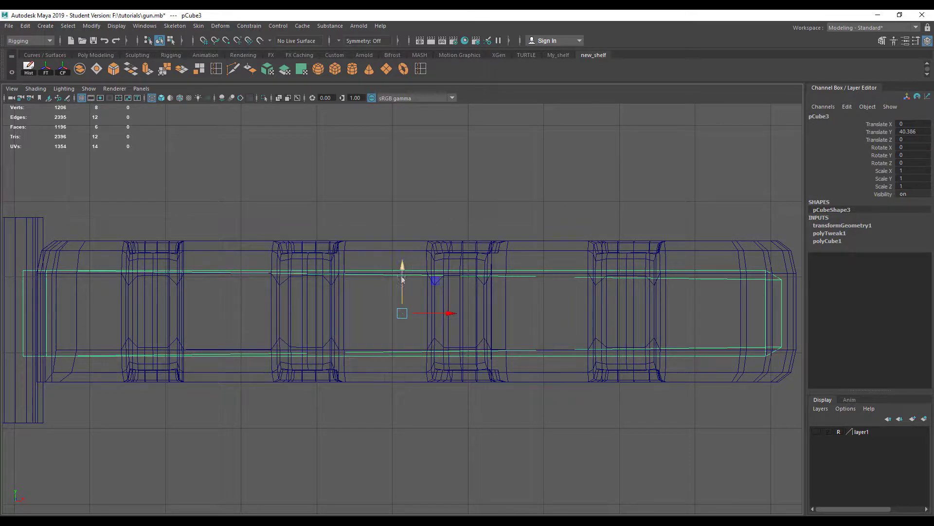
key(space)
Orbit around the lowered long box to check its fit from below and behind.
key(space)
scroll(426, 339, down, 3)
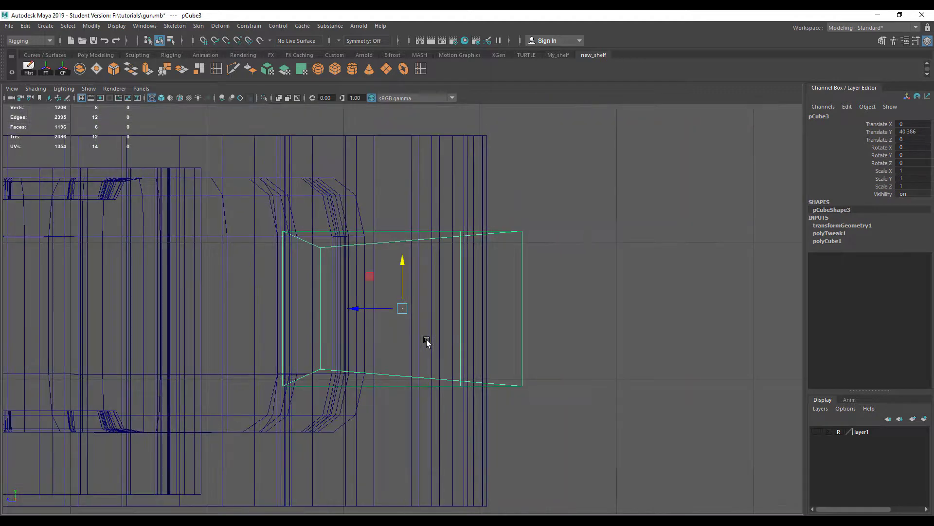
drag(404, 275, 403, 265)
scroll(394, 283, down, 2)
scroll(396, 292, down, 2)
key(space)
key(space)
key(f)
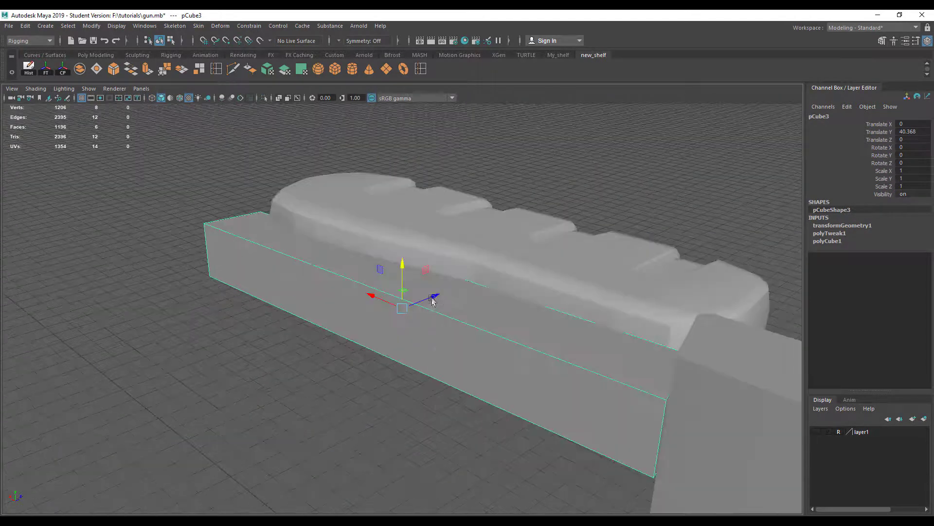
mouse_move(367, 382)
alt+mouse_down()
mouse_move(488, 351)
mouse_move(458, 316)
mouse_move(397, 321)
mouse_move(413, 363)
mouse_move(375, 320)
mouse_move(377, 330)
mouse_move(313, 323)
mouse_move(380, 344)
mouse_move(355, 254)
mouse_move(389, 282)
mouse_move(380, 328)
mouse_move(319, 388)
mouse_move(361, 395)
alt+mouse_up()
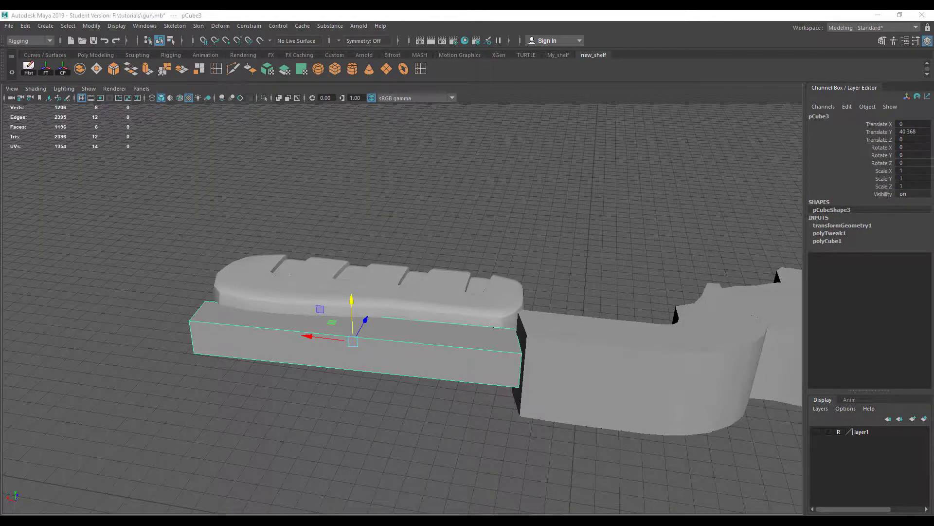
mouse_move(452, 377)
alt+mouse_down()
mouse_move(461, 329)
mouse_move(484, 334)
alt+mouse_up()
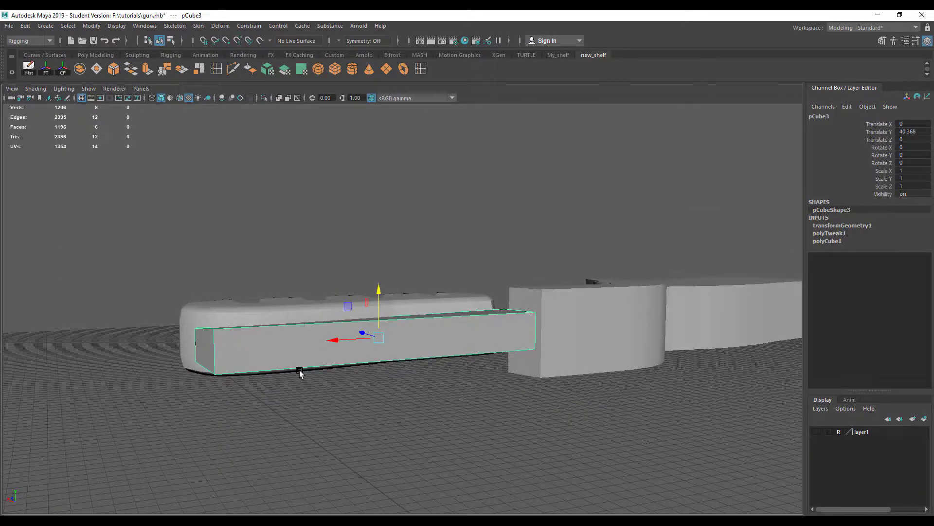
scroll(301, 373, up, 2)
mouse_move(300, 373)
alt+mouse_down()
mouse_move(440, 392)
mouse_move(432, 390)
alt+mouse_up()
right_drag(432, 380, 370, 255)
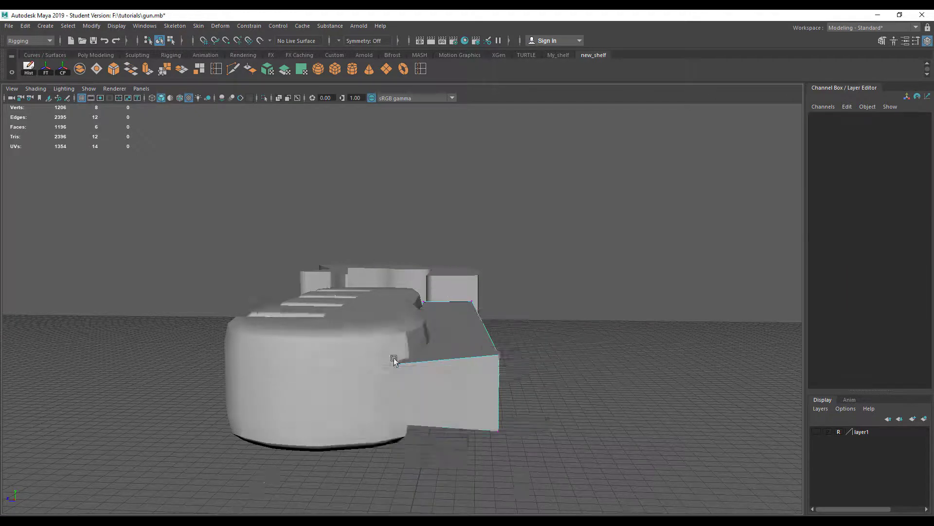
Frame the whole gun and bring the slide and grip into view.
key(space)
key(space)
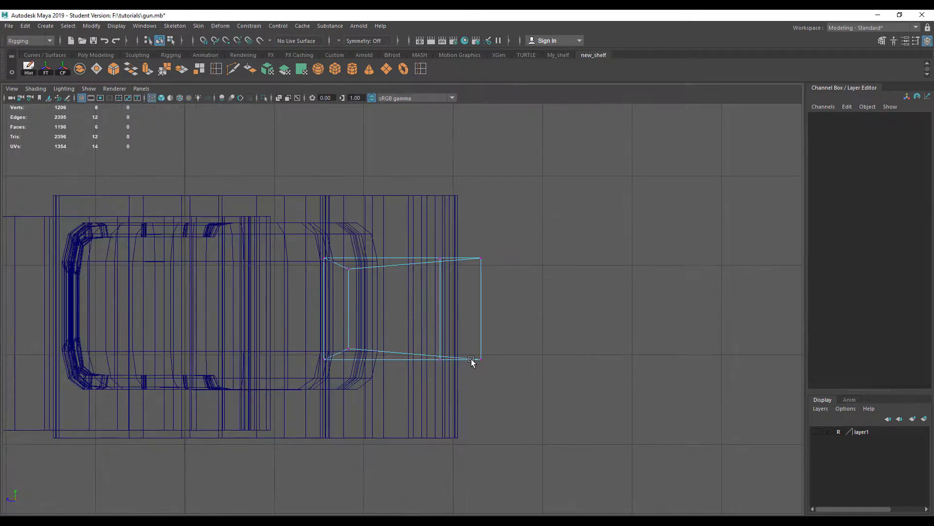
key(space)
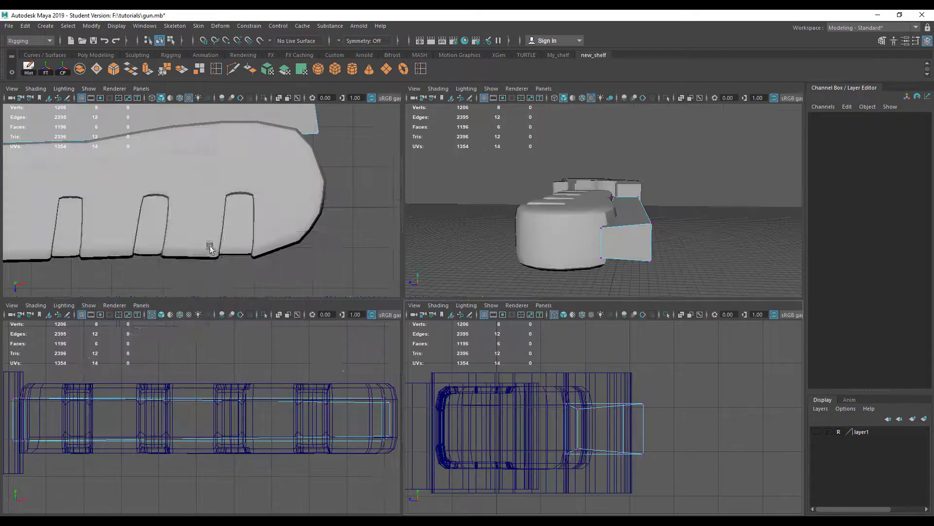
key(space)
key(a)
scroll(232, 284, up, 2)
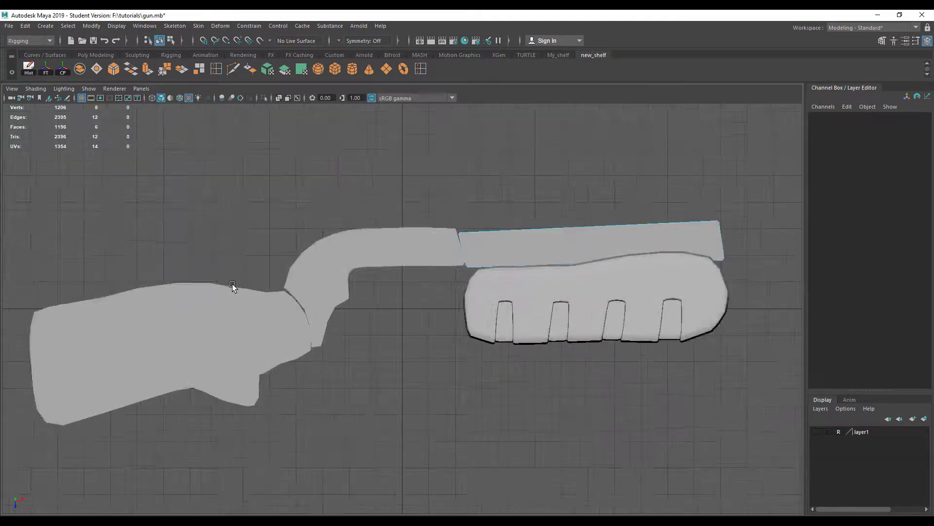
scroll(329, 273, up, 3)
mouse_move(329, 273)
alt+middle_down()
mouse_move(157, 309)
mouse_move(158, 318)
alt+middle_up()
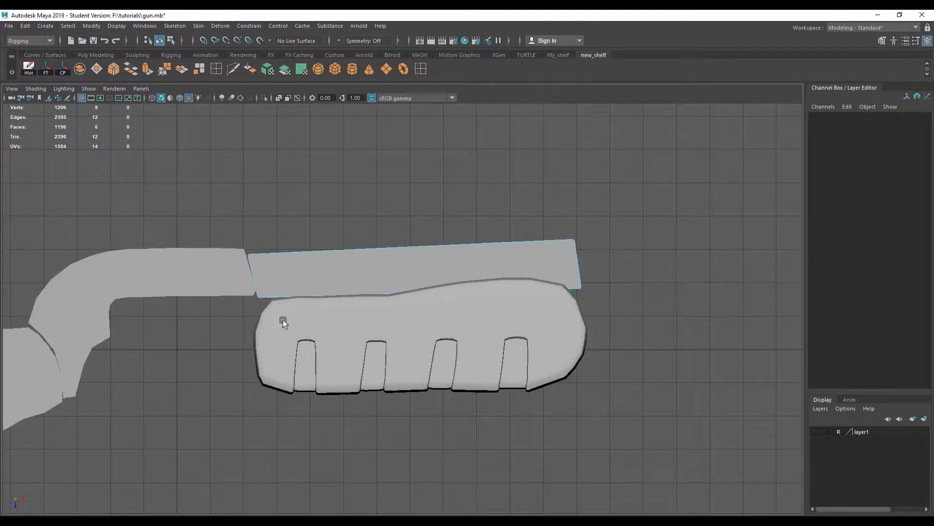
In wireframe, move the slide's rear corner vertices to meet the curved part.
drag(238, 286, 258, 306)
key(4)
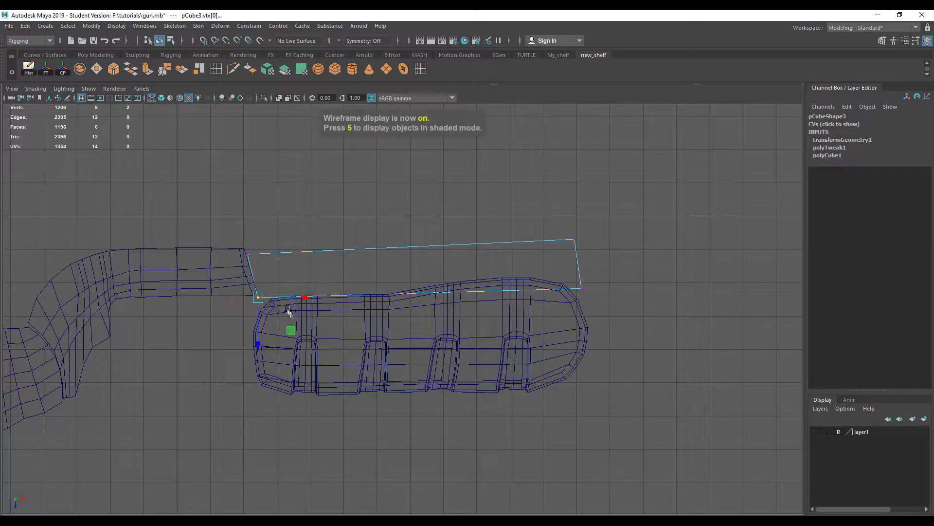
mouse_move(229, 224)
mouse_down()
mouse_move(263, 265)
mouse_move(257, 282)
mouse_up()
click(252, 302)
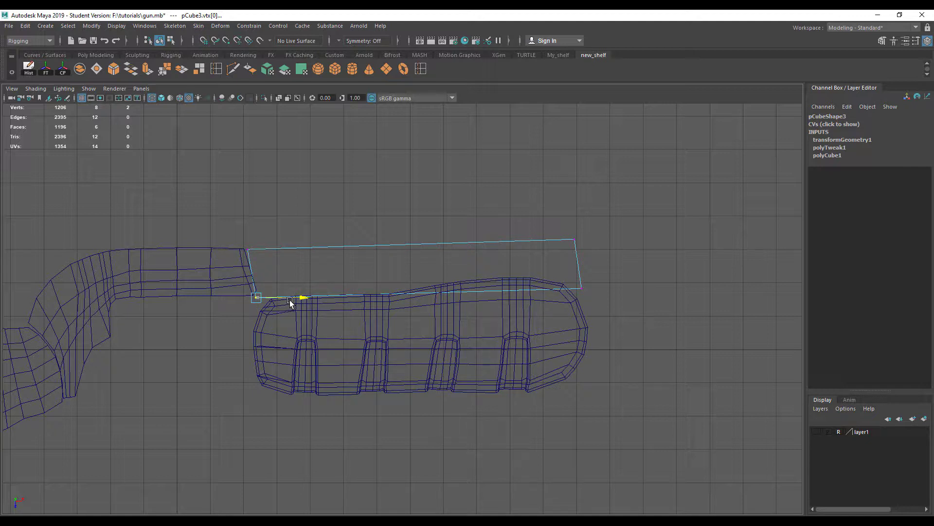
drag(230, 235, 270, 280)
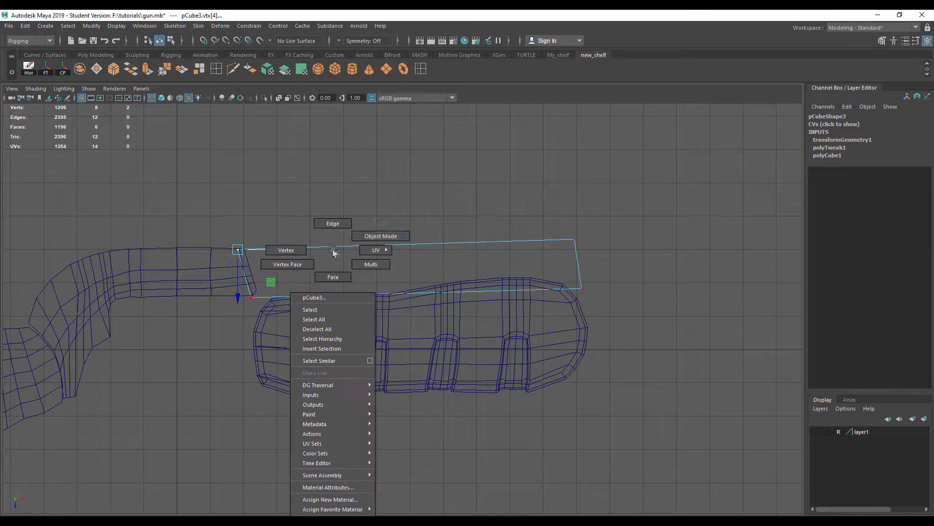
right_drag(333, 248, 375, 236)
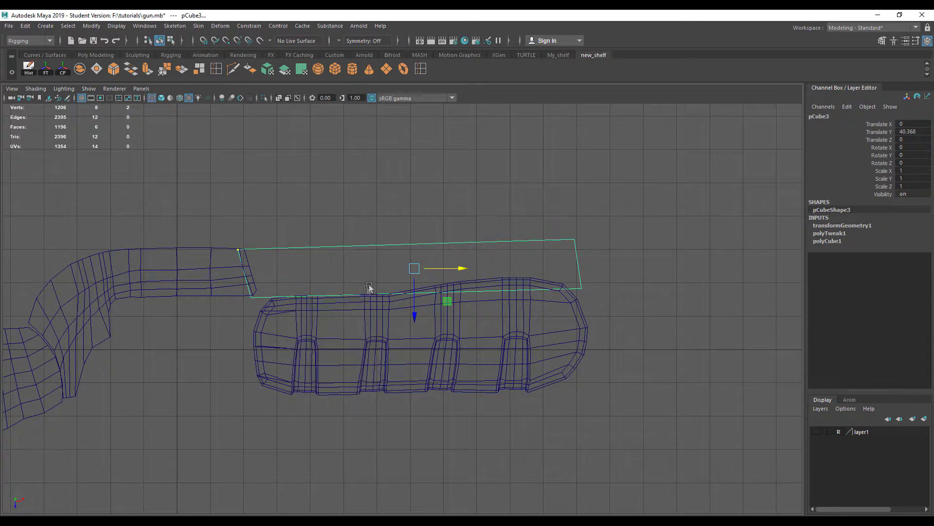
key(space)
key(space)
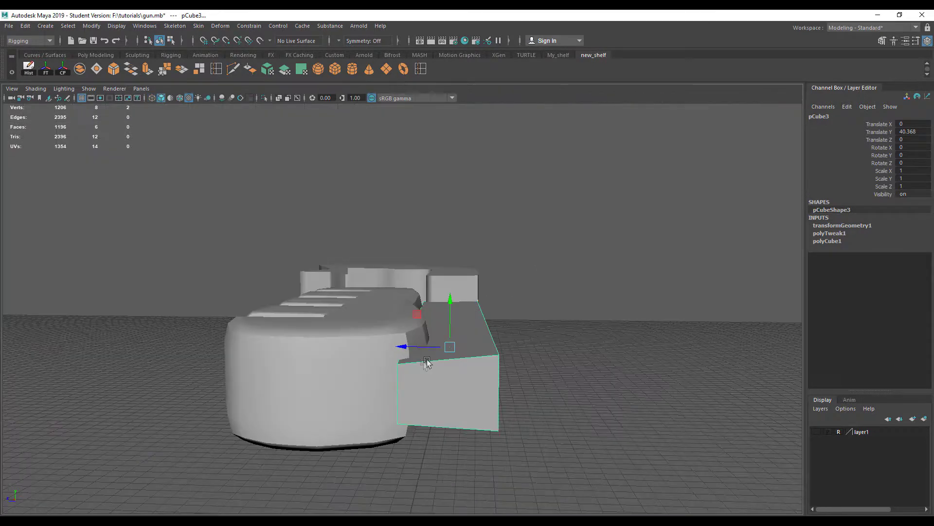
mouse_move(408, 364)
alt+mouse_down()
mouse_move(297, 359)
mouse_move(270, 334)
mouse_move(302, 355)
mouse_move(319, 319)
alt+mouse_up()
right_drag(319, 257, 330, 201)
Bevel a long slide edge with Fraction 1 and 3 segments.
click(346, 309)
mouse_move(346, 308)
alt+mouse_down()
mouse_move(346, 340)
mouse_move(351, 288)
alt+mouse_up()
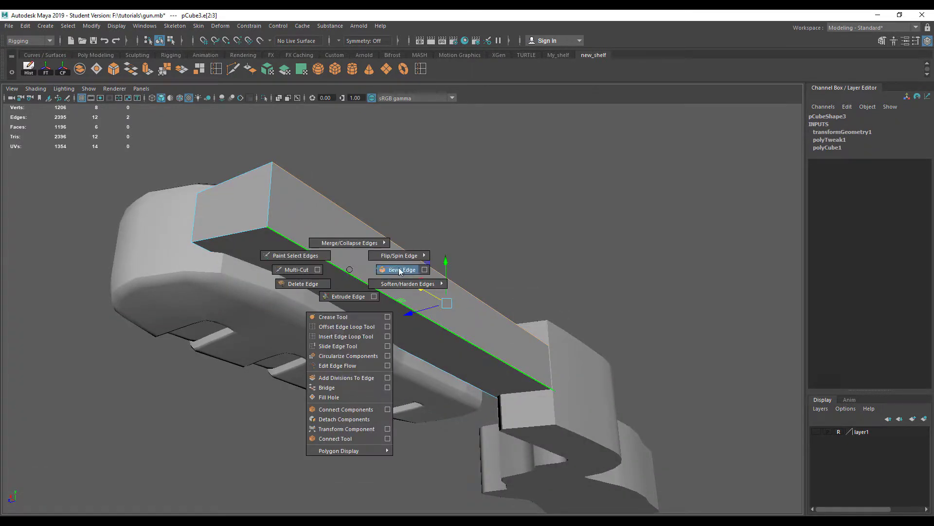
shift+right_drag(350, 270, 397, 269)
drag(614, 321, 633, 330)
mouse_move(414, 371)
alt+mouse_down()
mouse_move(340, 310)
mouse_move(367, 346)
mouse_move(423, 359)
mouse_move(491, 298)
mouse_move(402, 340)
mouse_move(411, 415)
mouse_move(419, 375)
mouse_move(451, 355)
alt+mouse_up()
Orbit around the gun to inspect the bevelled slide and clear the selection.
scroll(461, 319, down, 5)
scroll(461, 317, down, 5)
scroll(446, 350, up, 5)
alt+middle_drag(446, 350, 384, 383)
alt+drag(384, 384, 465, 396)
right_drag(396, 334, 441, 249)
scroll(434, 265, down, 5)
mouse_move(433, 265)
alt+mouse_down()
mouse_move(426, 354)
mouse_move(292, 406)
mouse_move(248, 300)
mouse_move(468, 376)
alt+mouse_up()
Group all gun parts into group1 and set its Rotate X to 90.
key(ctrl+g)
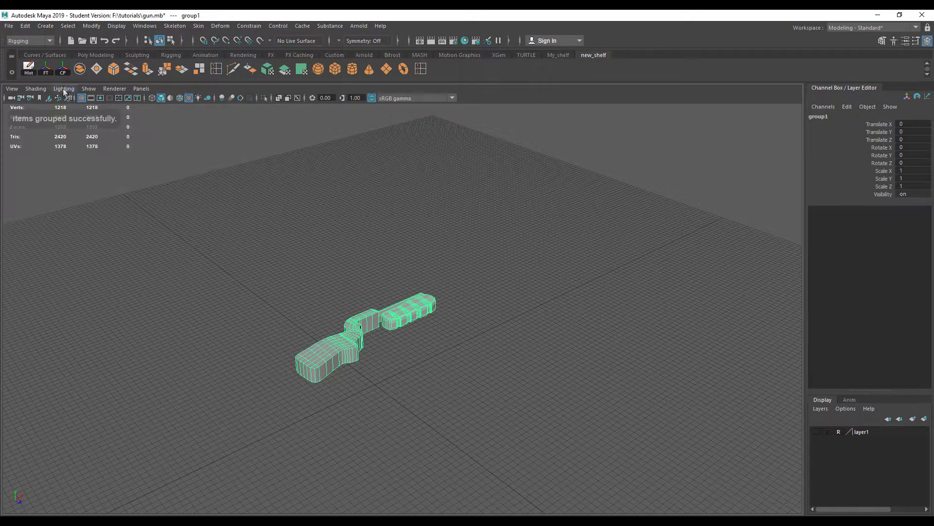
key(e)
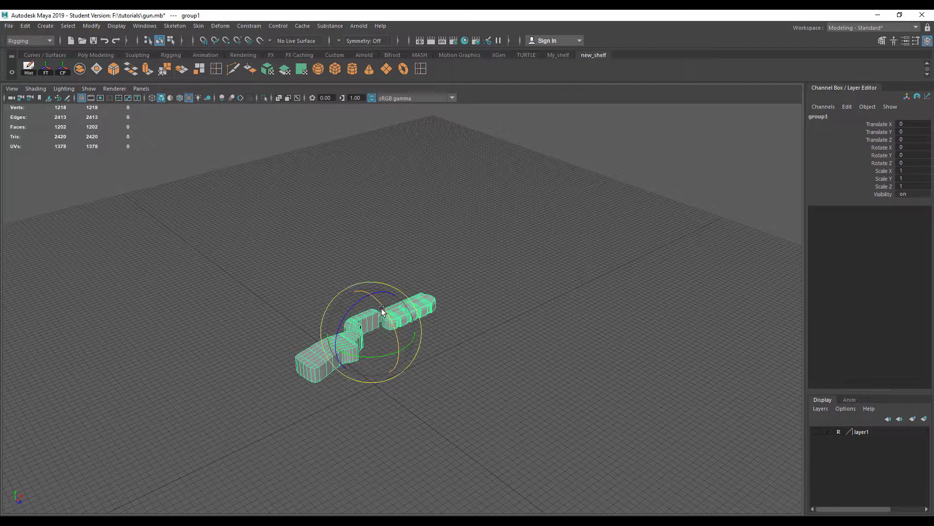
drag(382, 311, 492, 324)
click(909, 147)
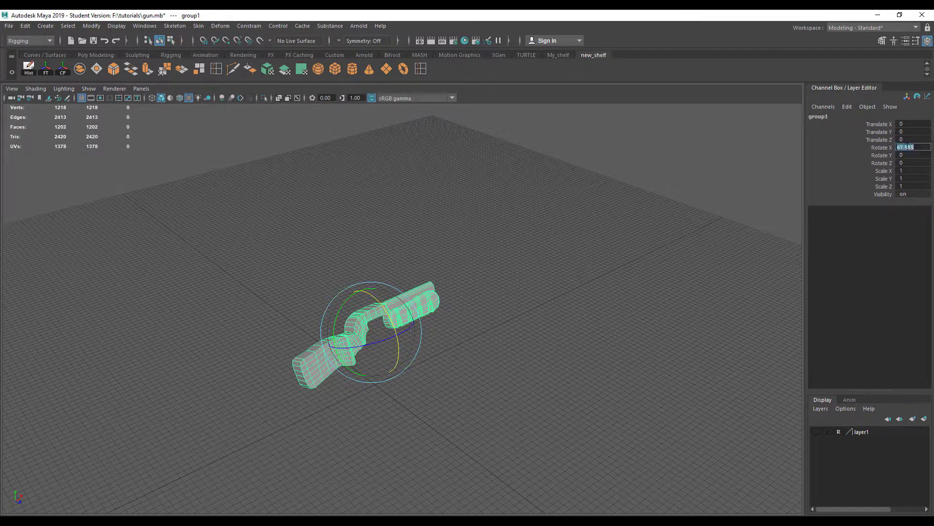
text(90)
key(Return)
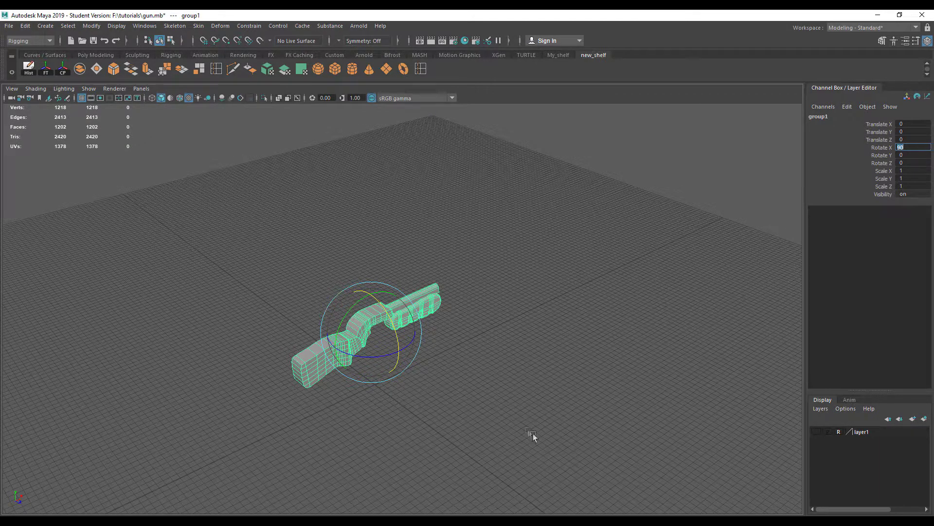
click(533, 433)
mouse_move(483, 405)
alt+mouse_down()
mouse_move(324, 338)
mouse_move(369, 346)
alt+mouse_up()
scroll(369, 346, up, 3)
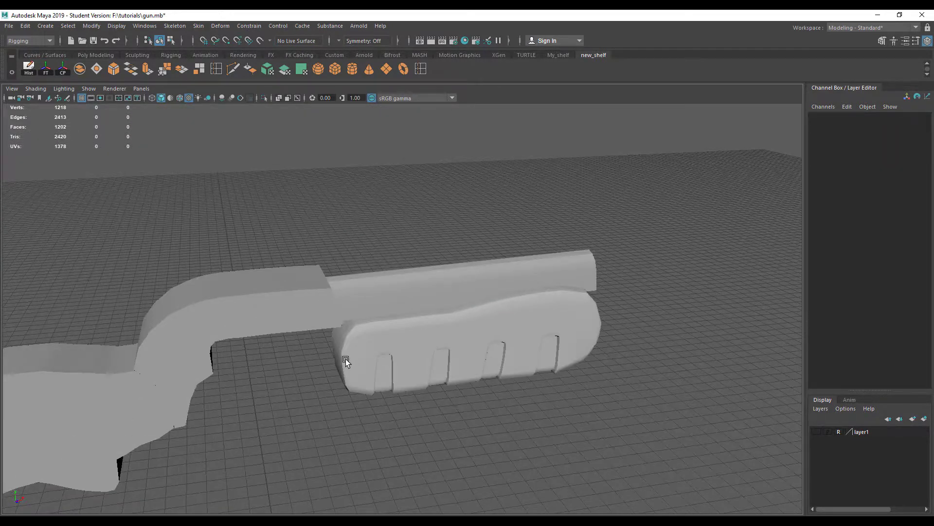
alt+middle_drag(346, 358, 447, 358)
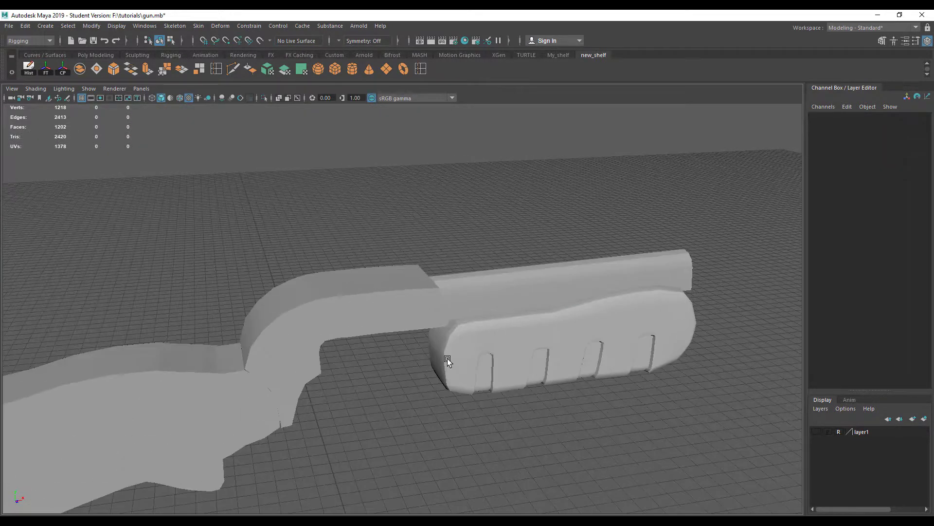
click(310, 322)
Scale the curved part down in Y to make it lower.
key(f)
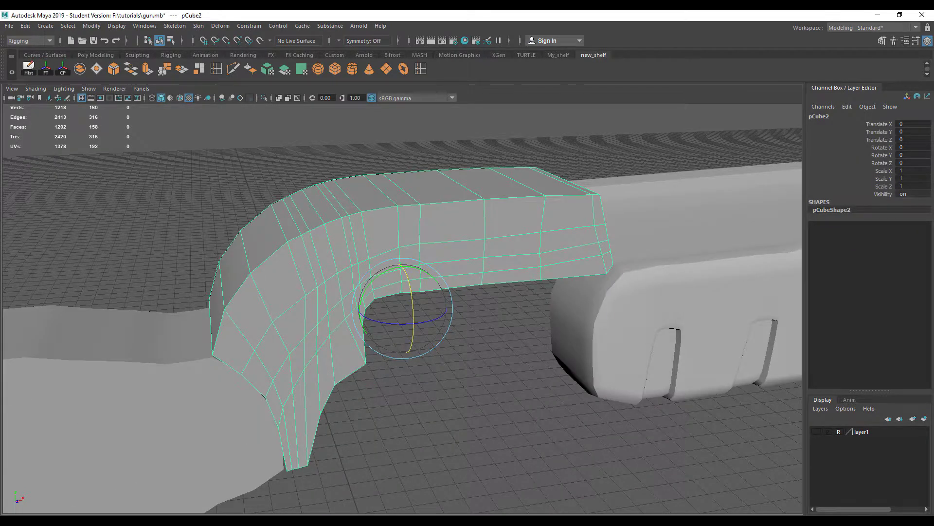
alt+drag(468, 392, 351, 399)
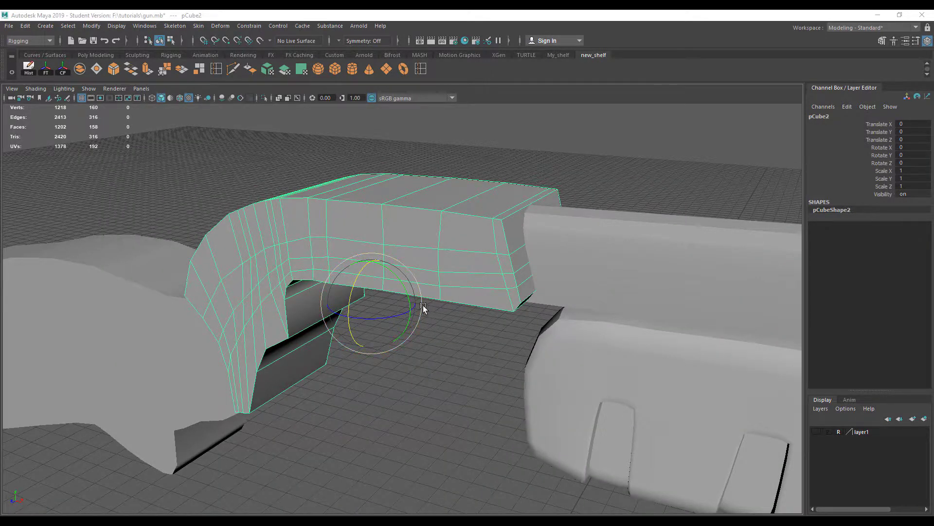
mouse_move(451, 348)
alt+mouse_down()
mouse_move(487, 328)
mouse_move(472, 338)
mouse_move(414, 332)
mouse_move(432, 362)
alt+mouse_up()
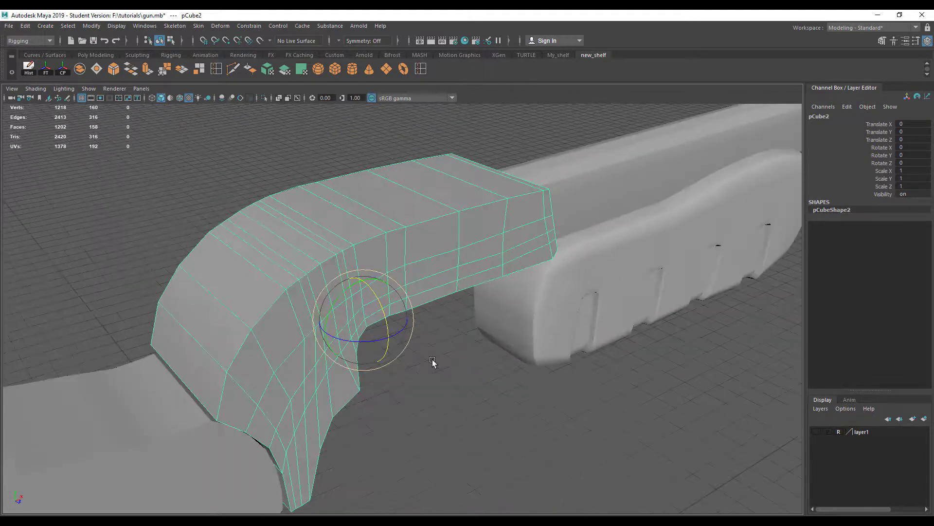
key(d)
mouse_move(387, 339)
mouse_down()
mouse_move(411, 368)
mouse_move(326, 370)
mouse_move(416, 369)
mouse_move(386, 347)
mouse_up()
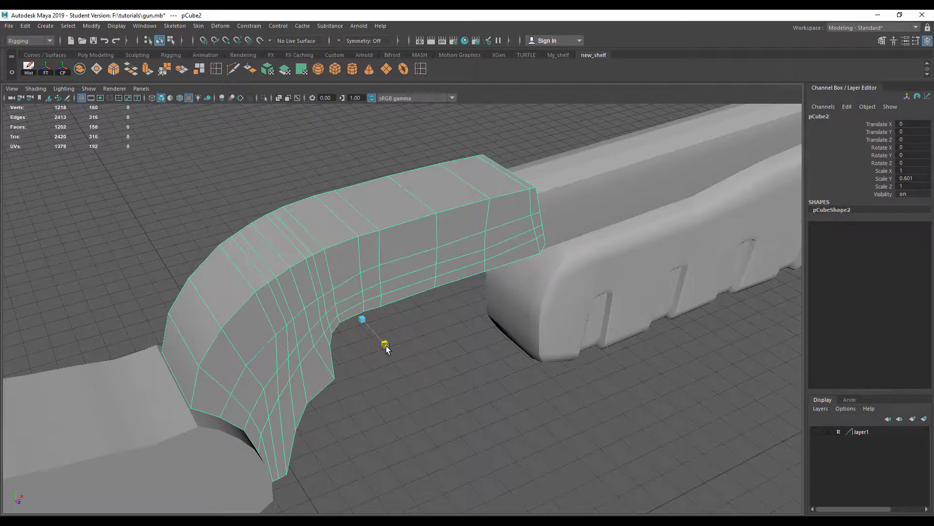
mouse_move(413, 375)
alt+mouse_down()
mouse_move(381, 344)
mouse_move(327, 367)
mouse_move(312, 350)
alt+mouse_up()
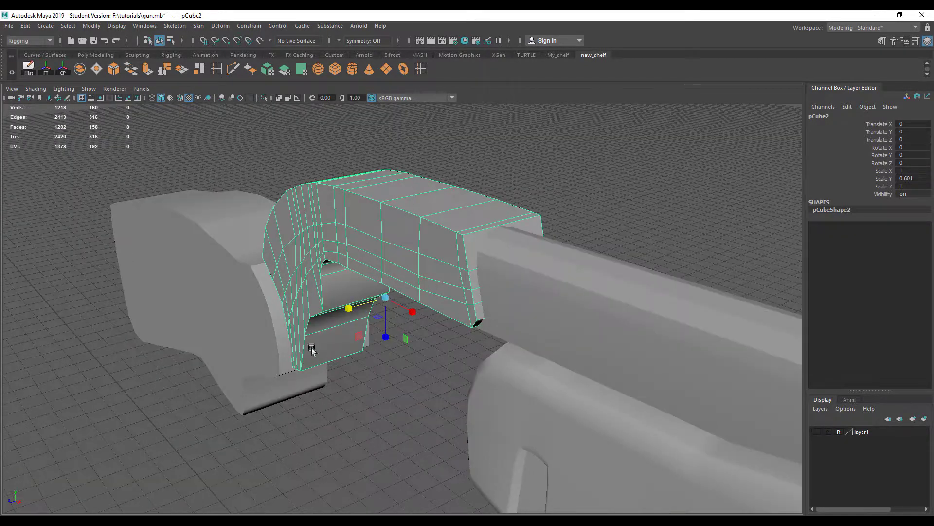
mouse_move(350, 310)
mouse_down()
mouse_move(358, 349)
mouse_move(228, 230)
mouse_up()
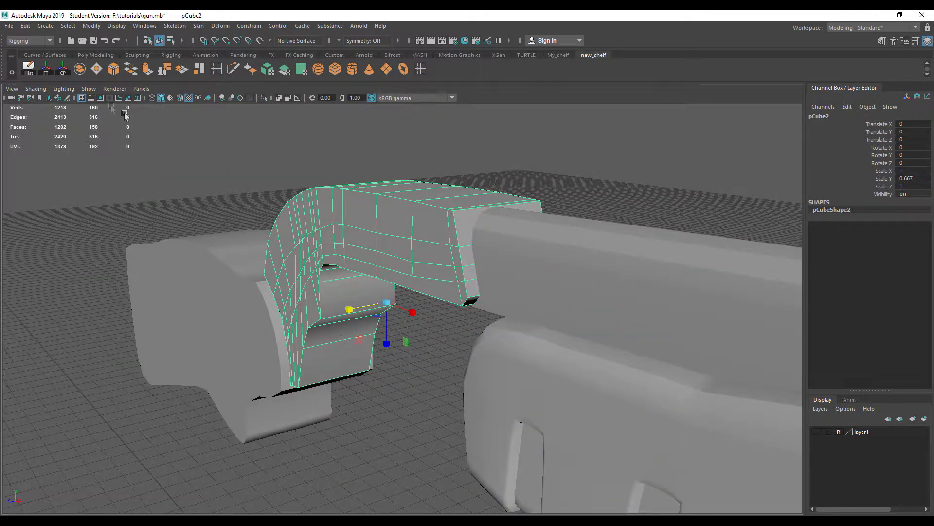
Move the curved part to Translate Z -12.308 and select a 15-edge loop on it.
key(w)
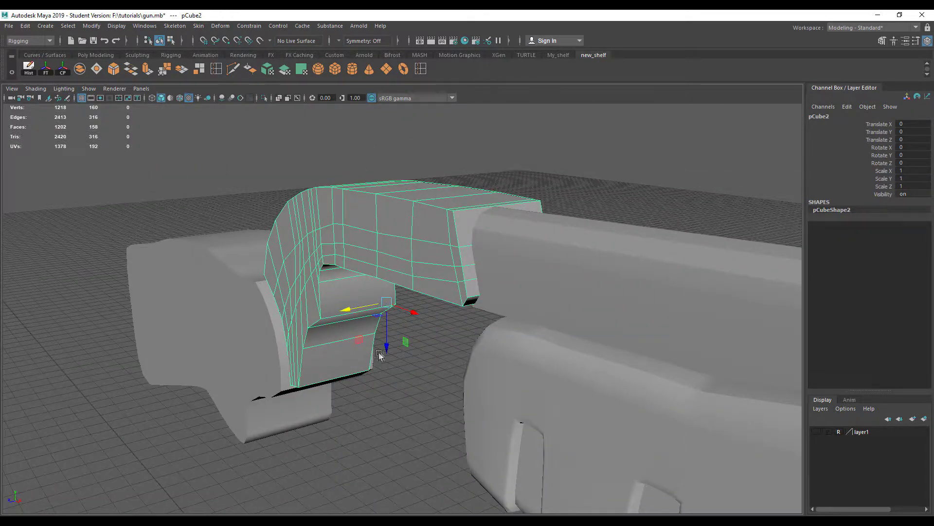
mouse_move(384, 353)
mouse_down()
mouse_move(385, 199)
mouse_move(328, 333)
mouse_move(505, 241)
mouse_up()
right_drag(487, 229, 488, 194)
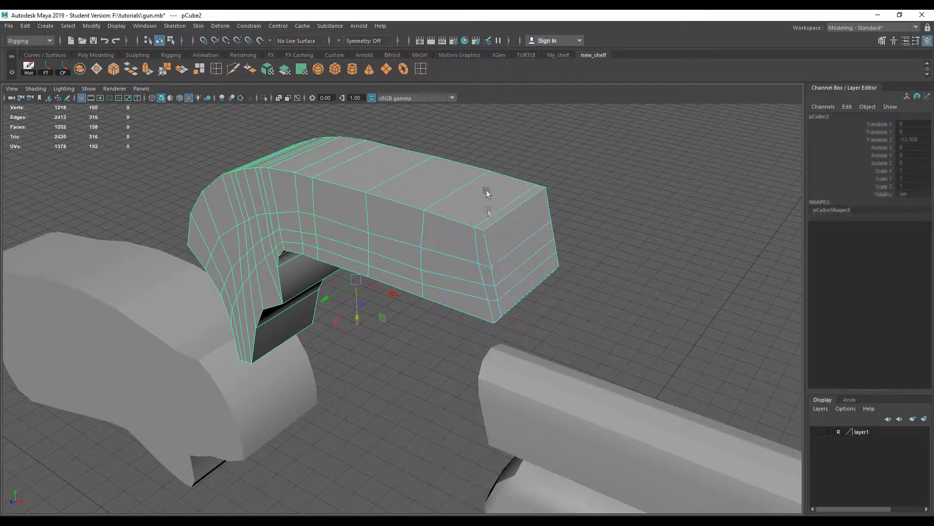
double_click(481, 232)
alt+drag(482, 232, 399, 284)
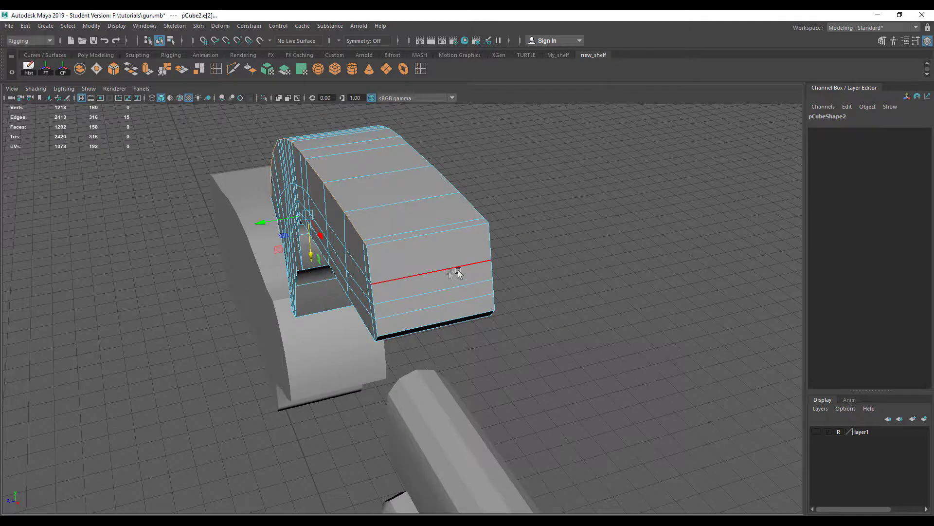
alt+drag(459, 271, 373, 274)
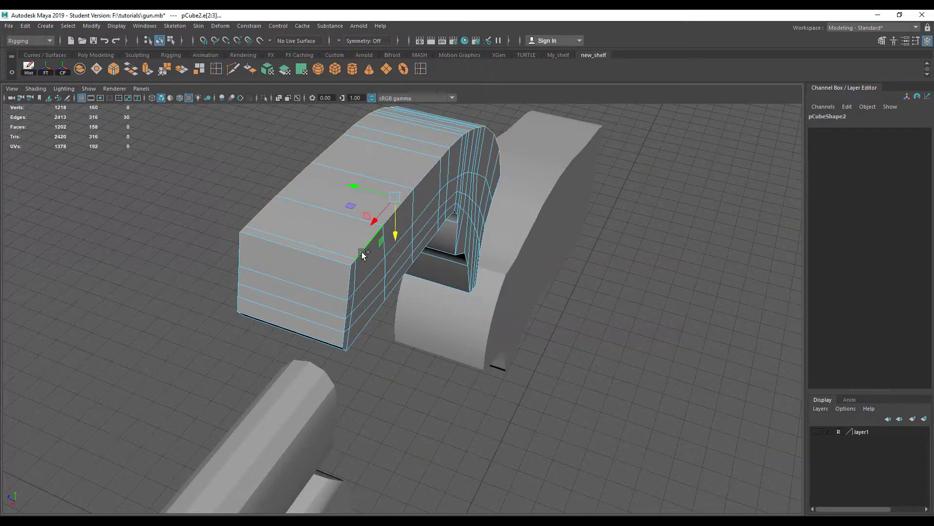
Bevel two edge loops on the curved receiver piece pCube2 with a 2-segment bevel.
shift+right_drag(361, 252, 401, 253)
mouse_move(606, 321)
mouse_down()
mouse_move(619, 328)
mouse_move(267, 309)
mouse_move(448, 294)
mouse_up()
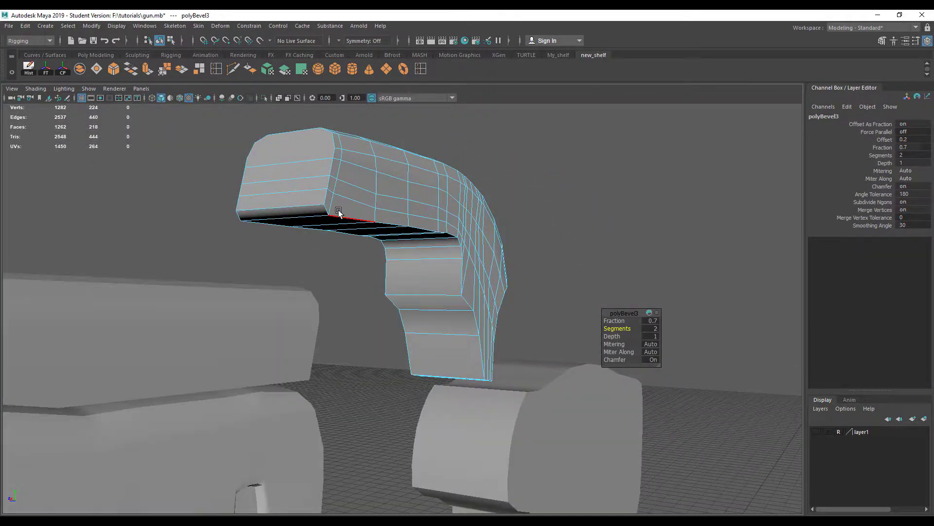
double_click(335, 210)
mouse_move(334, 264)
alt+mouse_down()
mouse_move(452, 235)
mouse_move(442, 254)
alt+mouse_up()
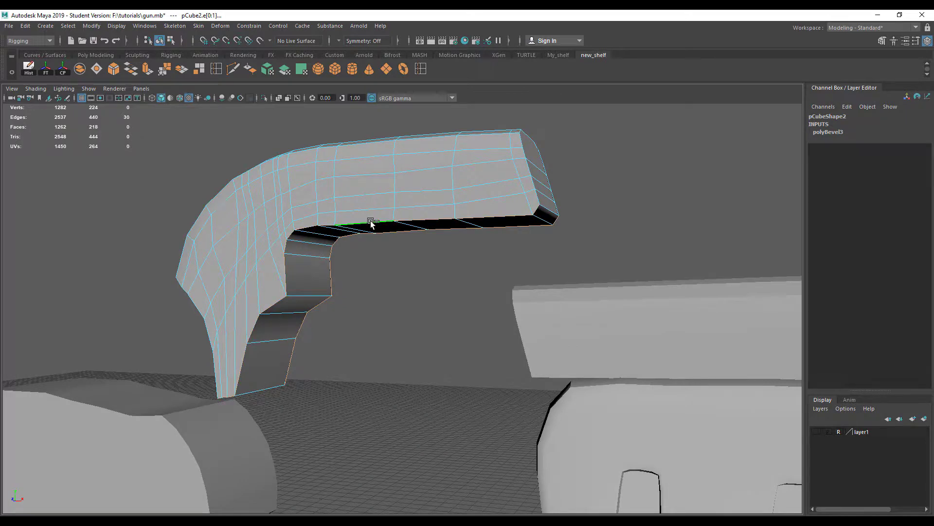
shift+right_click(370, 221)
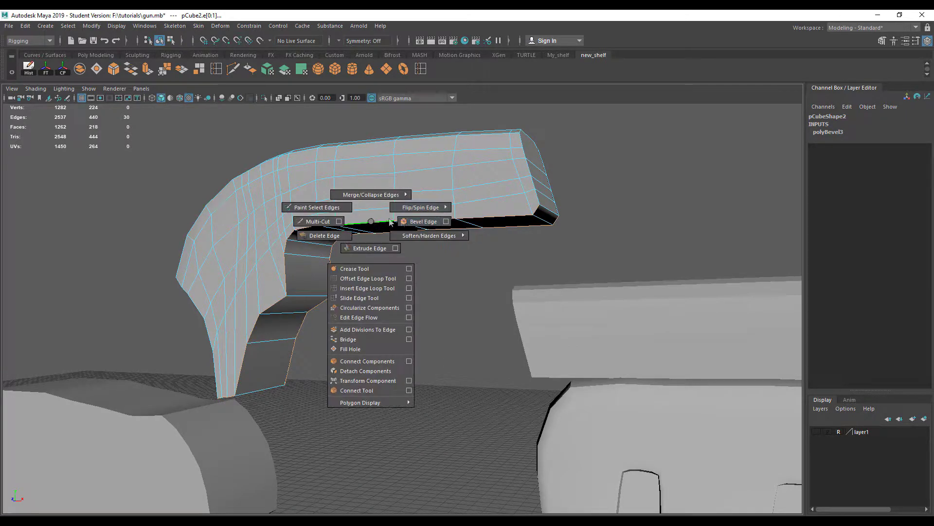
click(389, 221)
drag(614, 320, 623, 329)
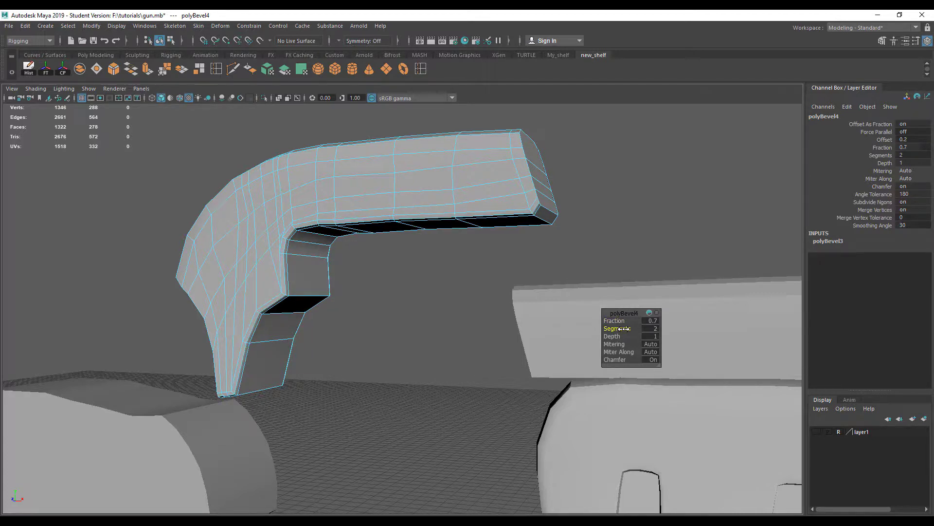
mouse_move(522, 339)
alt+mouse_down()
mouse_move(375, 330)
mouse_move(303, 359)
alt+mouse_up()
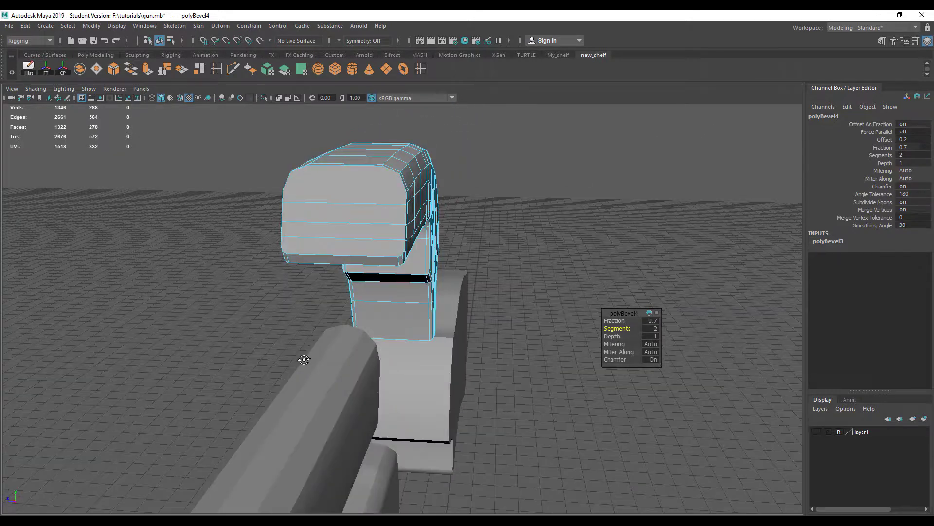
Reset the receiver's Translate Z to 0 and orbit to check it against the gun.
key(F8)
alt+drag(462, 150, 491, 284)
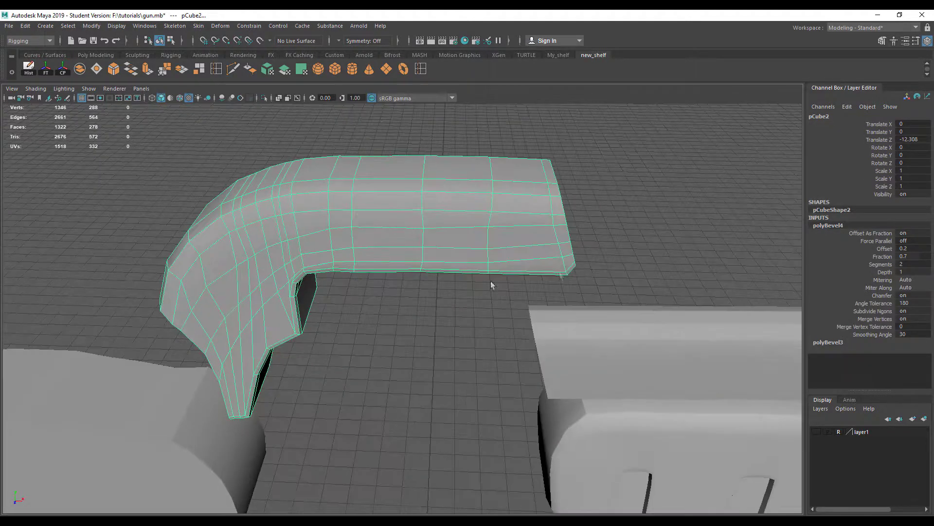
text(0)
key(Return)
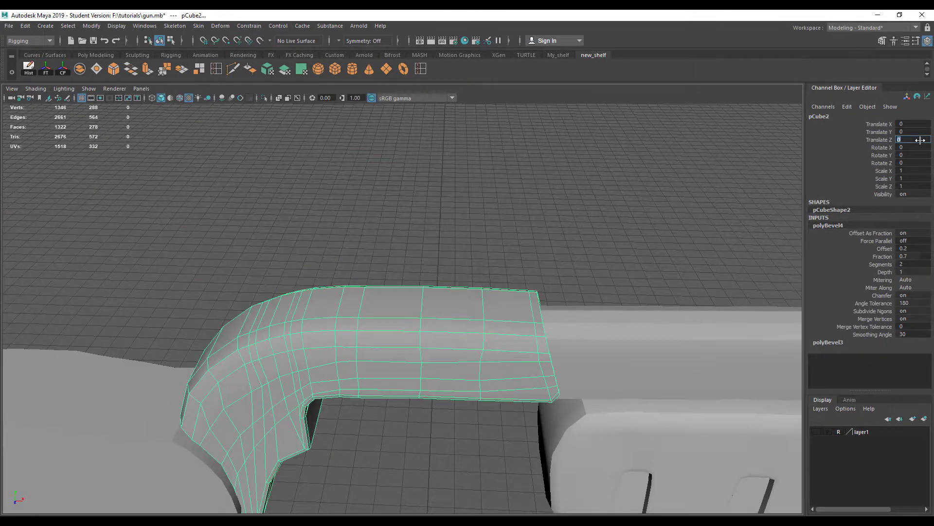
click(381, 259)
mouse_move(381, 259)
alt+mouse_down()
mouse_move(334, 299)
mouse_move(237, 295)
alt+mouse_up()
click(304, 347)
mouse_move(307, 346)
alt+mouse_down()
mouse_move(405, 348)
mouse_move(376, 373)
mouse_move(305, 377)
mouse_move(525, 375)
alt+mouse_up()
Scale the stock pCube1 along Y, leaving Scale Y at about 0.723.
click(307, 393)
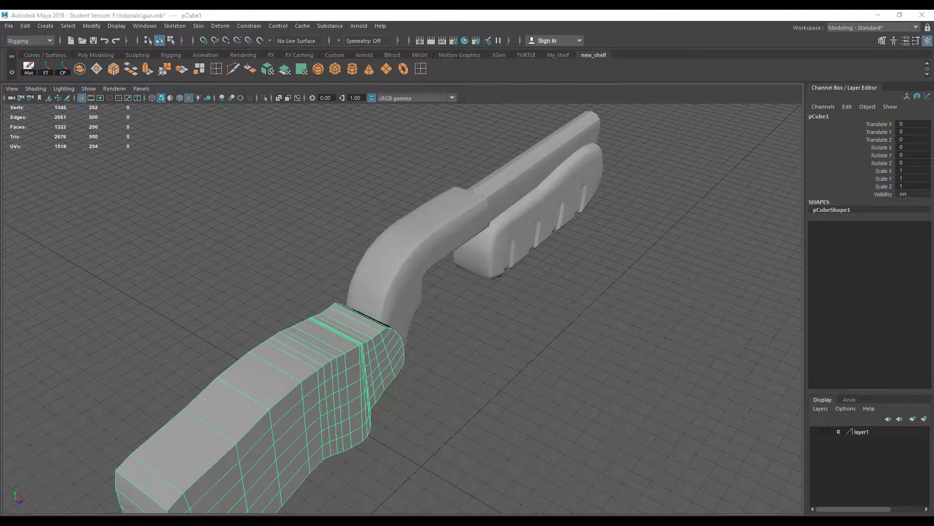
mouse_move(290, 420)
alt+mouse_down()
mouse_move(334, 366)
mouse_move(360, 383)
mouse_move(344, 385)
alt+mouse_up()
key(w)
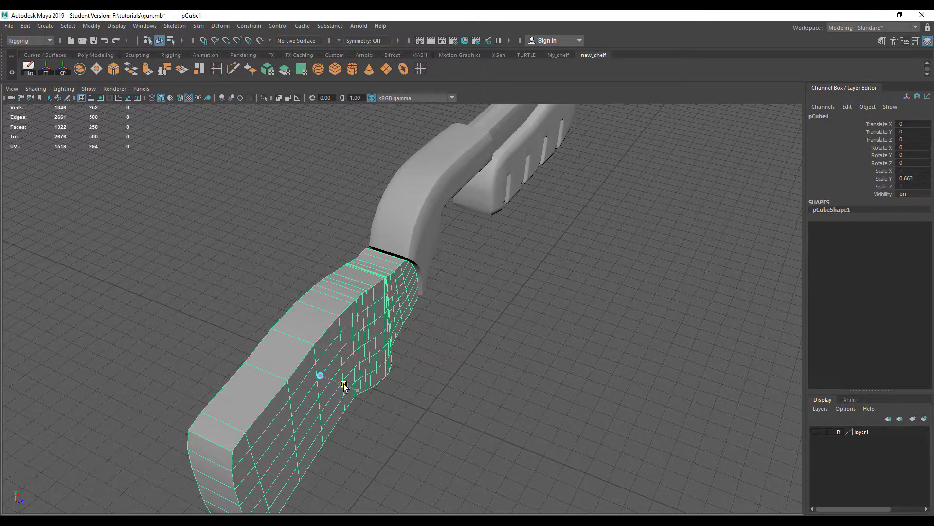
drag(344, 385, 349, 385)
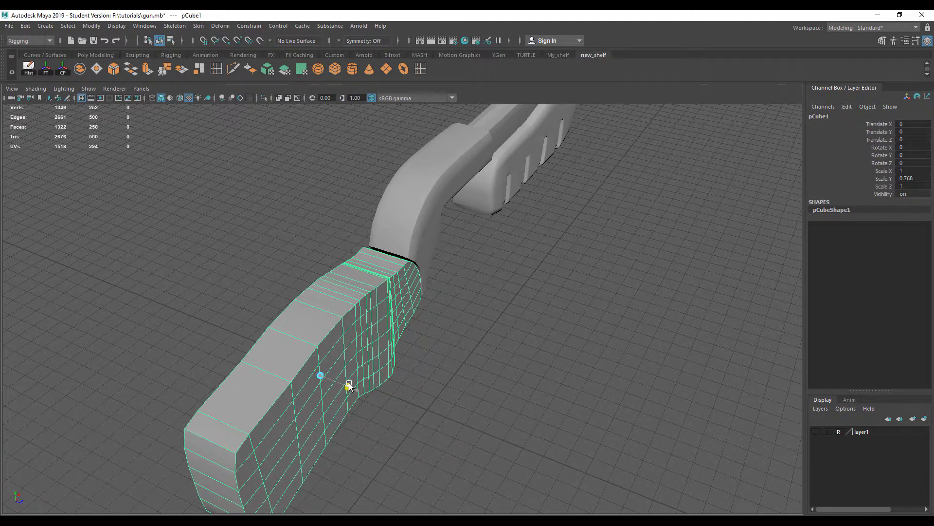
mouse_move(446, 388)
alt+mouse_down()
mouse_move(336, 377)
mouse_move(351, 359)
mouse_move(298, 383)
alt+mouse_up()
right_drag(235, 361, 233, 229)
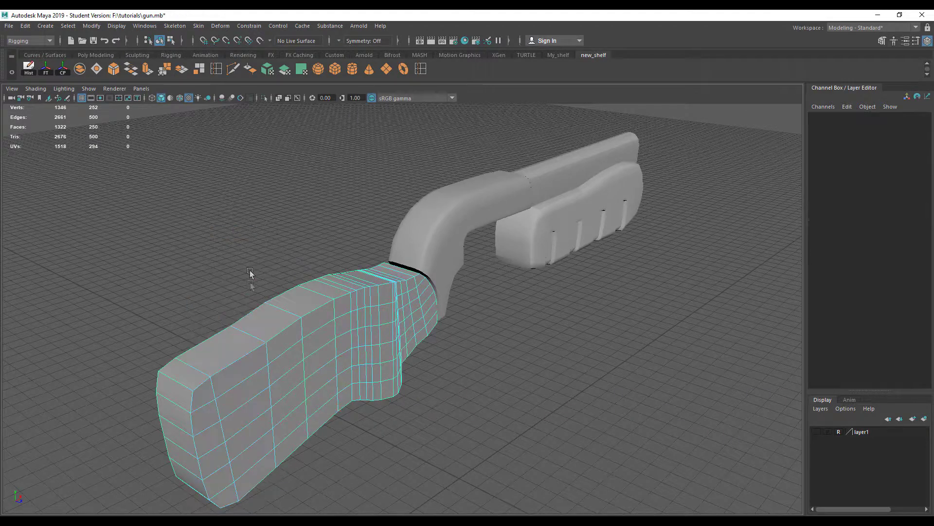
Bevel the stock's top two edge loops at Fraction 1.
double_click(241, 362)
shift+double_click(209, 335)
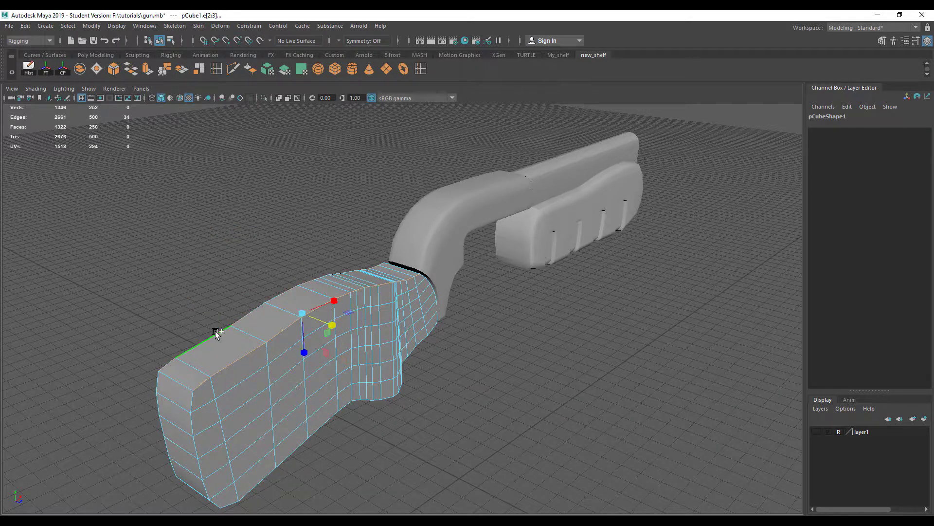
shift+right_click(252, 331)
click(290, 331)
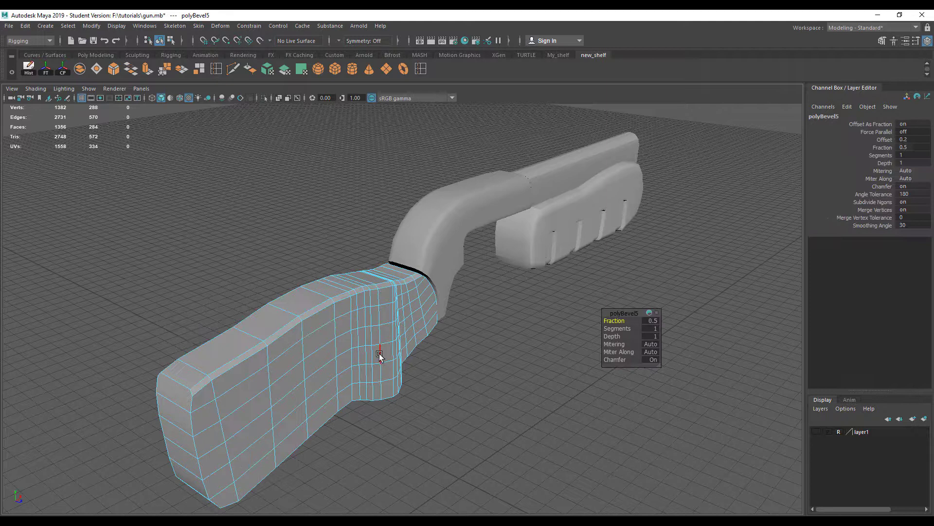
drag(619, 321, 631, 330)
Bevel the stock's bottom edge loop at full fraction with 2 segments.
alt+drag(350, 409, 147, 352)
double_click(176, 340)
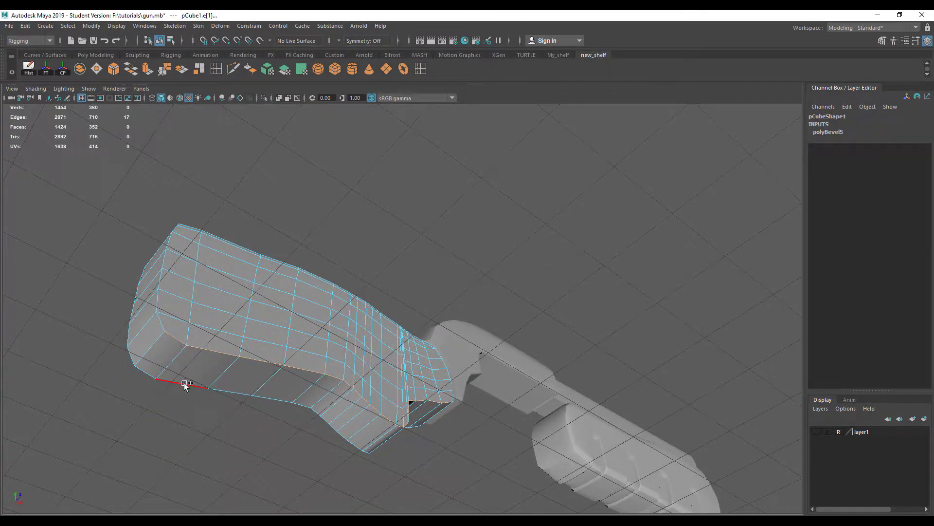
key(ctrl+b)
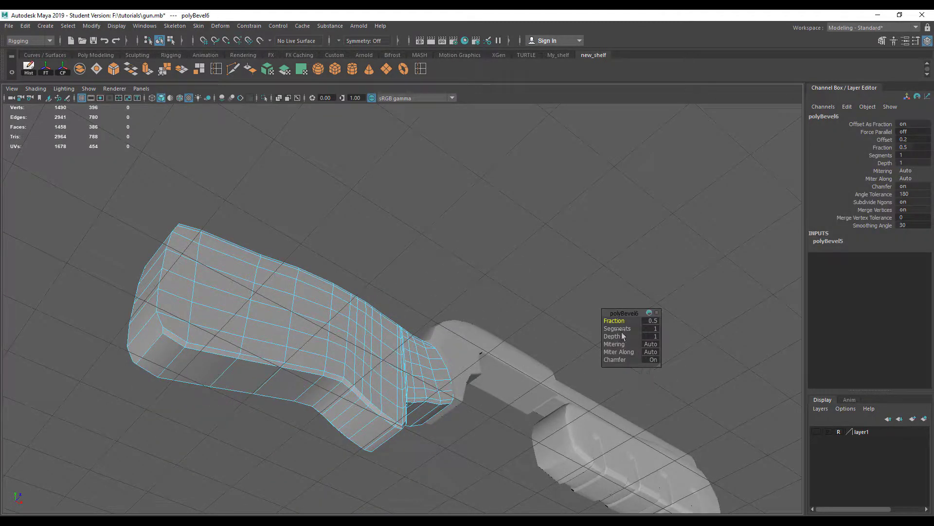
drag(617, 322, 629, 324)
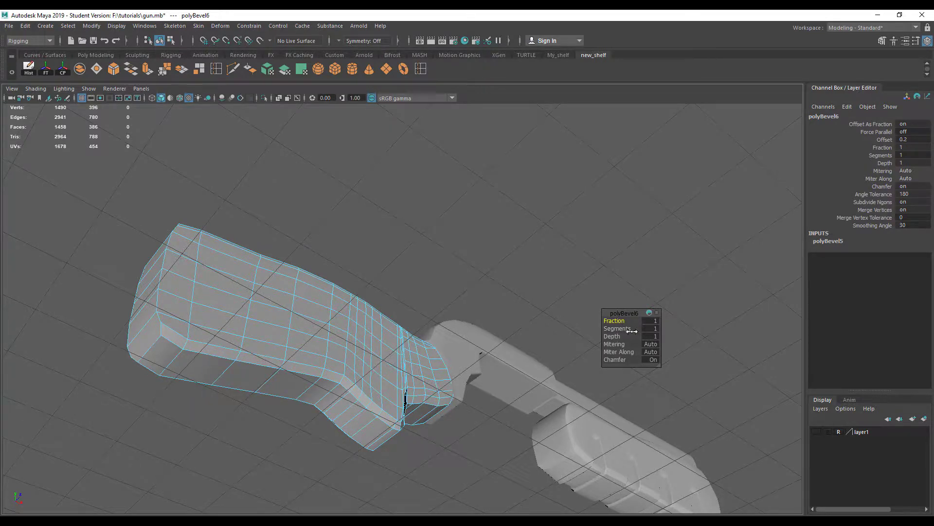
mouse_move(622, 329)
mouse_down()
mouse_move(631, 328)
mouse_move(173, 386)
mouse_up()
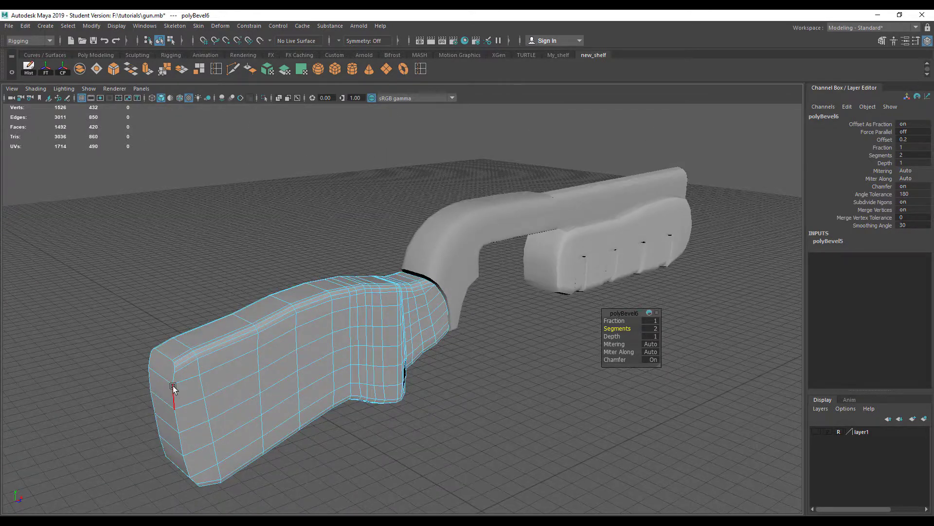
Bevel both end edge loops of the stock at Fraction 1 with 2 segments (polyBevel7).
double_click(173, 387)
mouse_move(209, 430)
alt+mouse_down()
mouse_move(389, 449)
mouse_move(466, 390)
alt+mouse_up()
shift+double_click(346, 431)
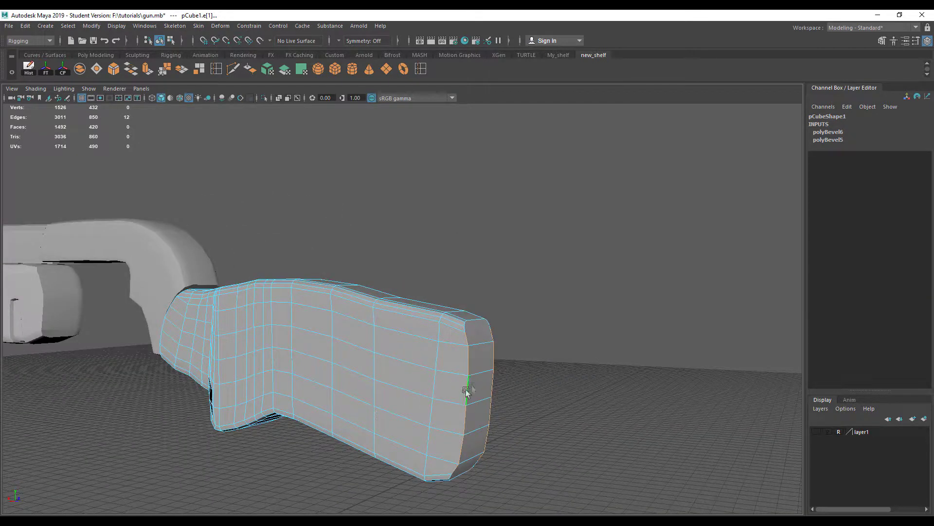
shift+right_drag(466, 391, 530, 344)
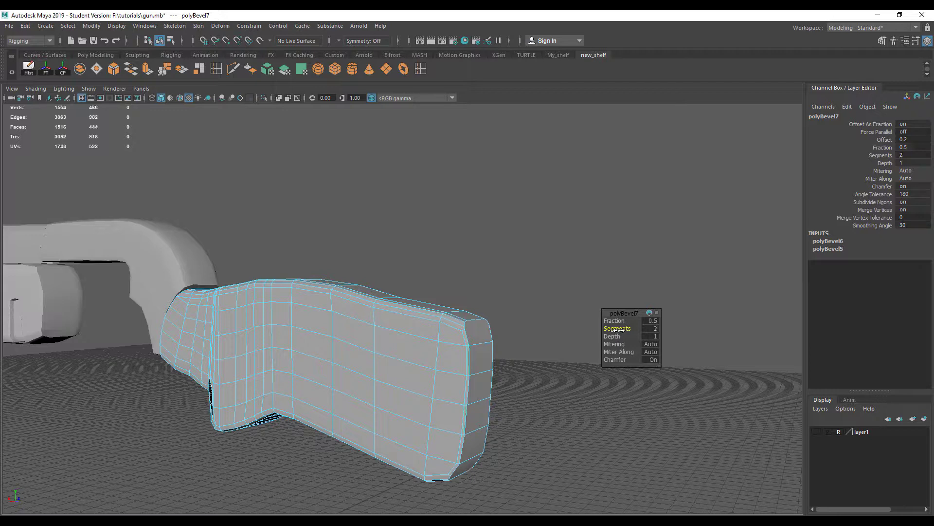
drag(608, 320, 614, 321)
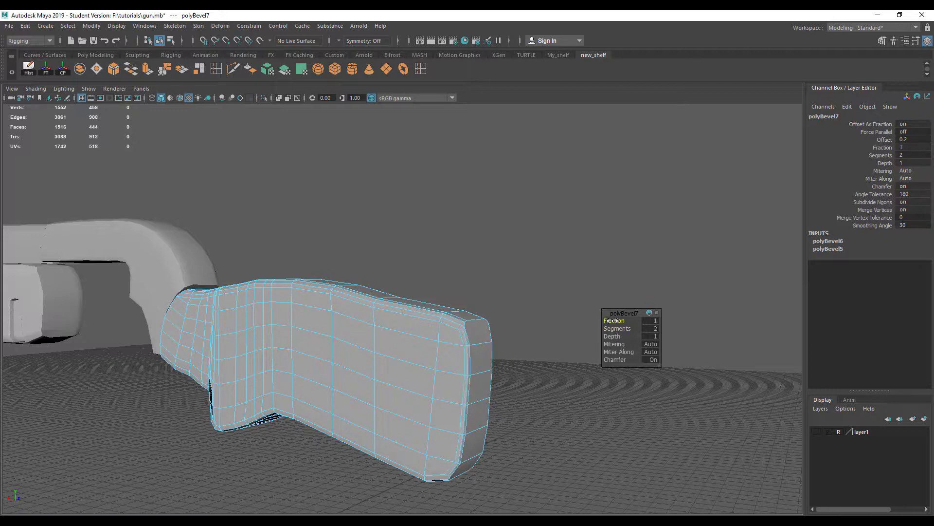
right_drag(448, 331, 542, 277)
click(538, 286)
Return to whole-object selection mode and orbit around the gun model.
right_click(386, 321)
click(363, 317)
click(482, 279)
mouse_move(482, 278)
alt+mouse_down()
mouse_move(243, 369)
mouse_move(300, 360)
alt+mouse_up()
Zoom in on the stock's front corner and orbit to inspect the bevelled shading.
click(299, 359)
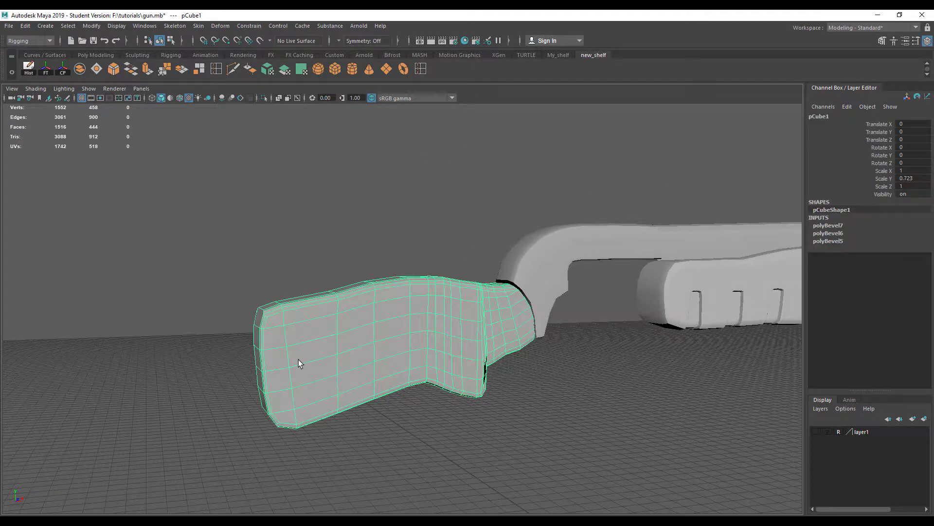
scroll(264, 364, up, 3)
scroll(362, 400, up, 3)
scroll(262, 384, up, 3)
scroll(262, 384, up, 3)
scroll(263, 384, up, 1)
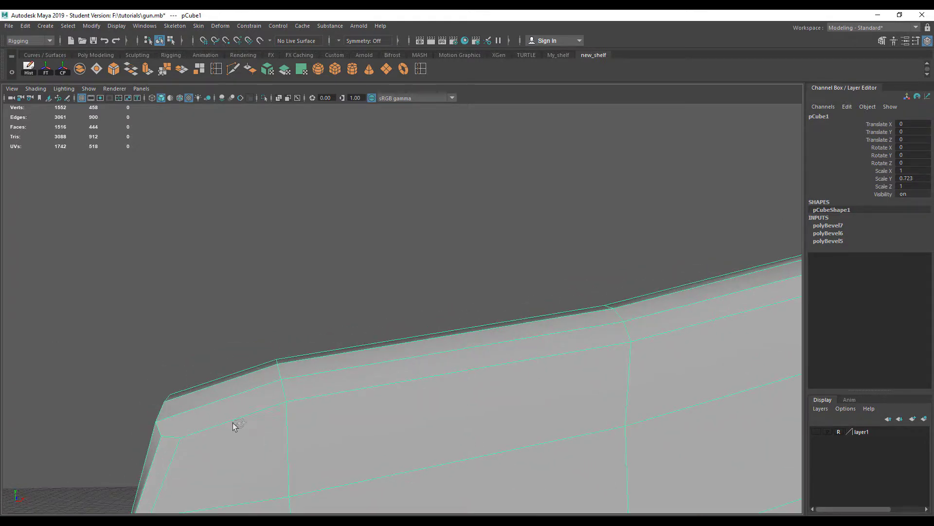
alt+middle_drag(286, 420, 325, 394)
scroll(325, 394, down, 3)
alt+middle_drag(423, 368, 396, 390)
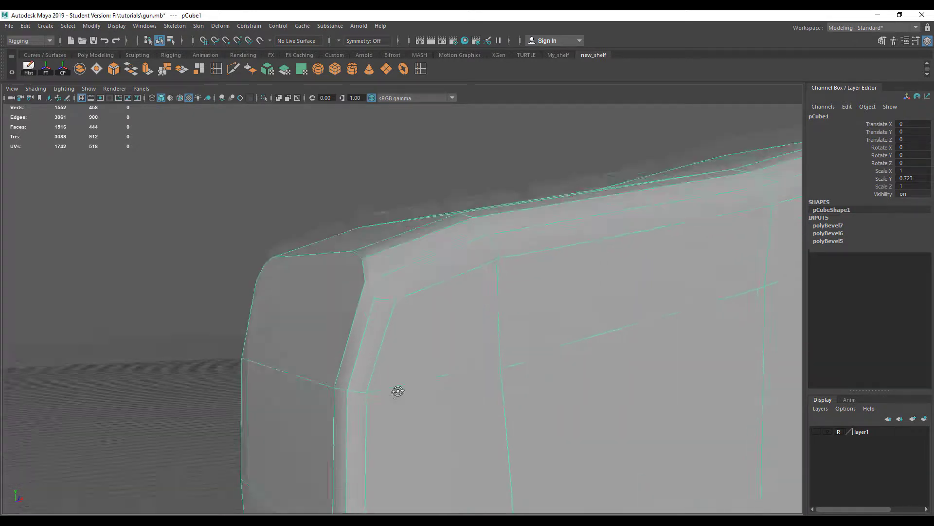
scroll(382, 358, up, 2)
scroll(344, 399, up, 2)
click(124, 329)
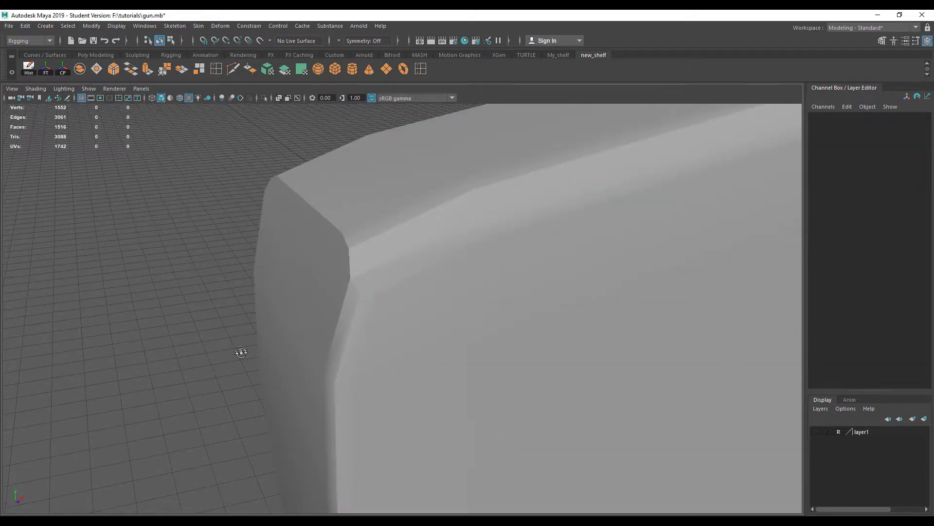
alt+drag(240, 351, 236, 343)
alt+drag(409, 347, 386, 348)
click(433, 378)
mouse_move(433, 378)
alt+mouse_down()
mouse_move(363, 361)
mouse_move(433, 382)
alt+mouse_up()
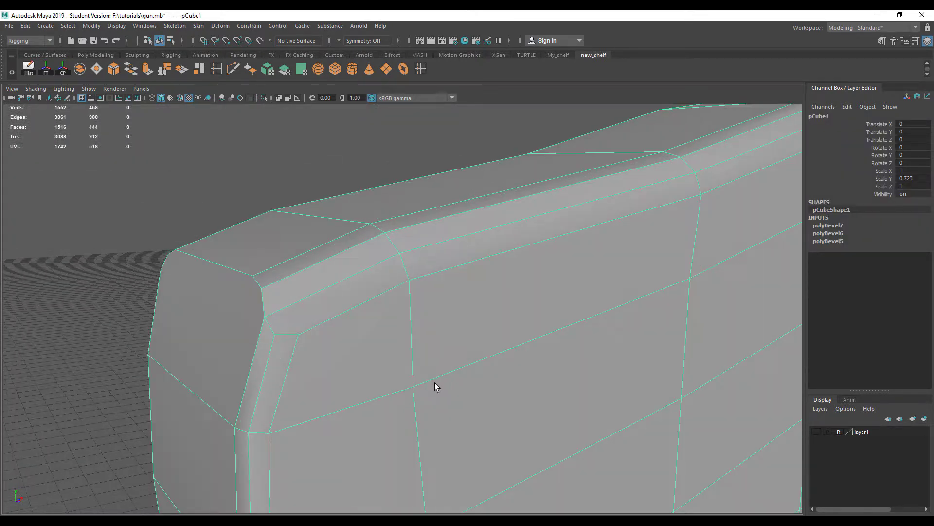
ctrl+click(433, 382)
Undo the end bevel polyBevel7 so only polyBevel5 and polyBevel6 remain on the stock.
key(ctrl+b)
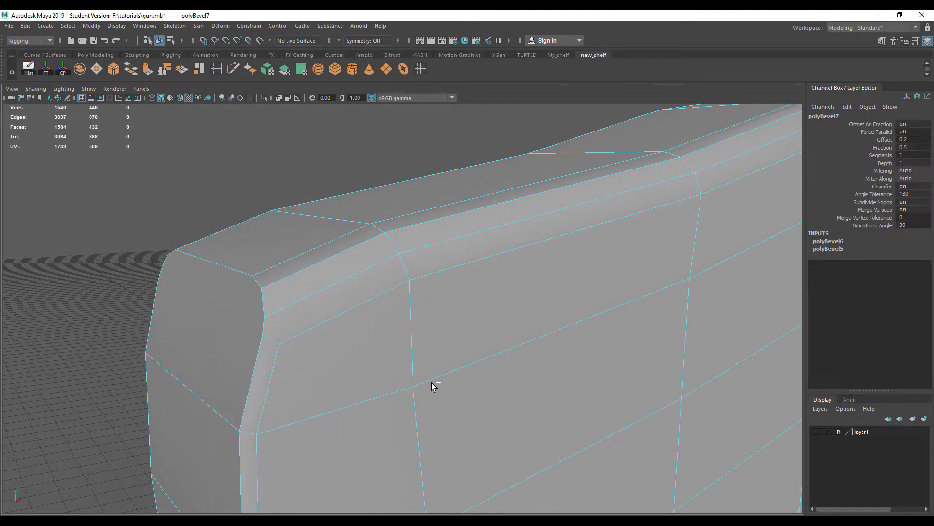
key(ctrl+z)
alt+drag(434, 385, 369, 367)
right_drag(352, 272, 221, 384)
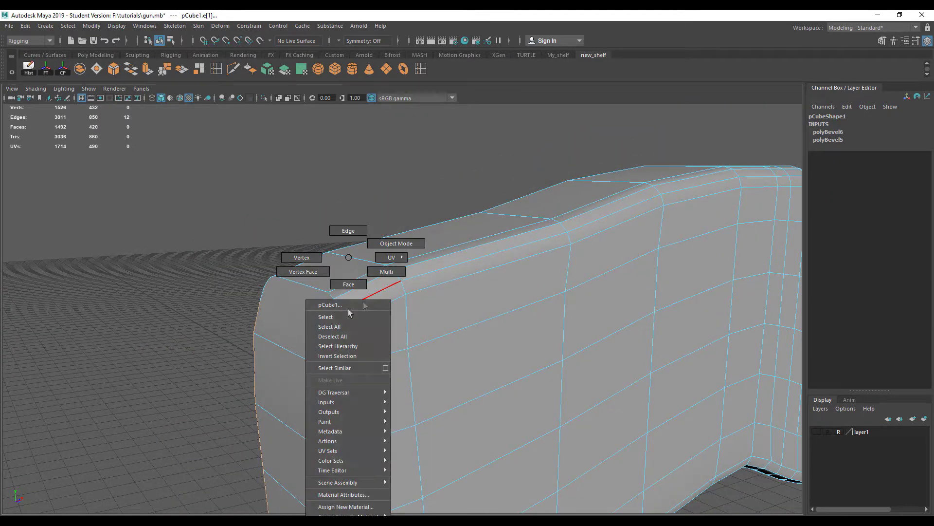
click(212, 383)
mouse_move(212, 383)
alt+mouse_down()
mouse_move(279, 416)
mouse_move(240, 413)
alt+mouse_up()
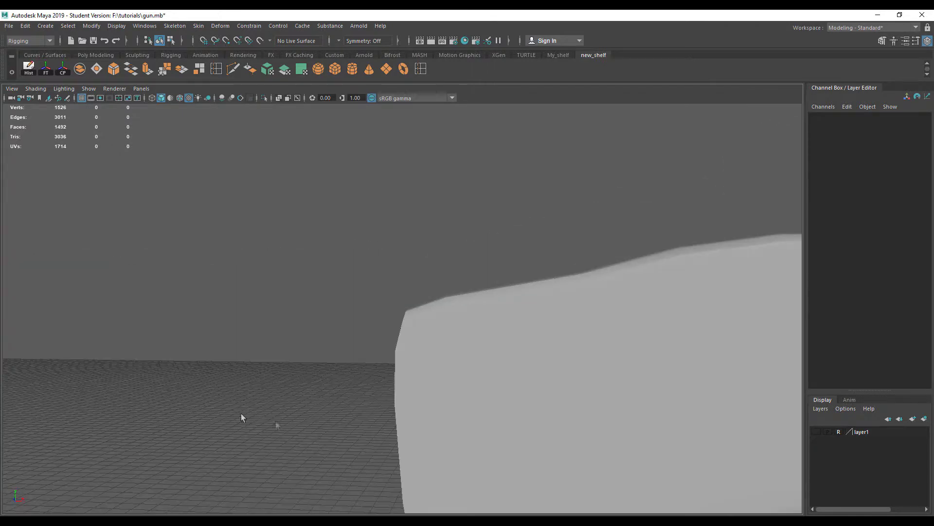
click(414, 399)
alt+right_drag(414, 399, 328, 340)
mouse_move(327, 340)
alt+mouse_down()
mouse_move(404, 368)
mouse_move(388, 365)
alt+mouse_up()
alt+middle_drag(371, 365, 369, 381)
alt+drag(294, 367, 371, 364)
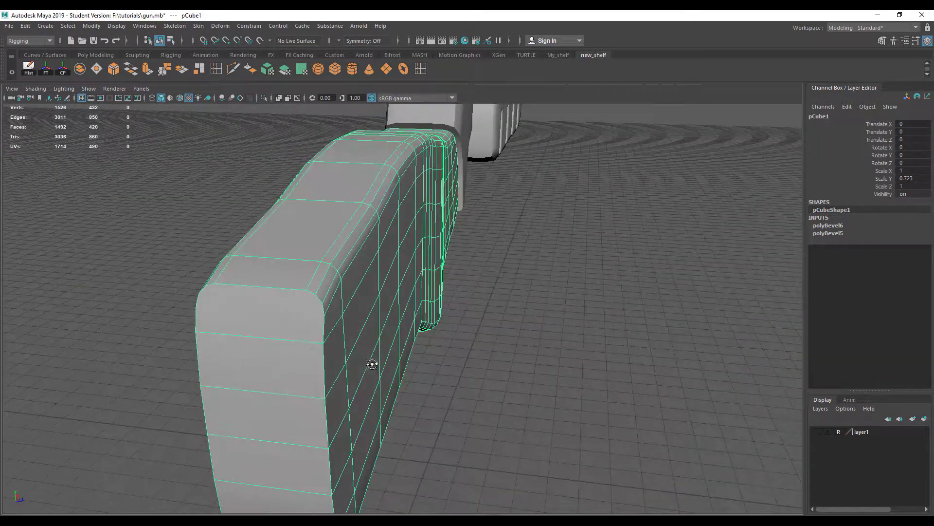
Insert edge loops across the stock's top and end faces, creating polySplitRing1 and polySplitRing2.
click(217, 71)
click(261, 285)
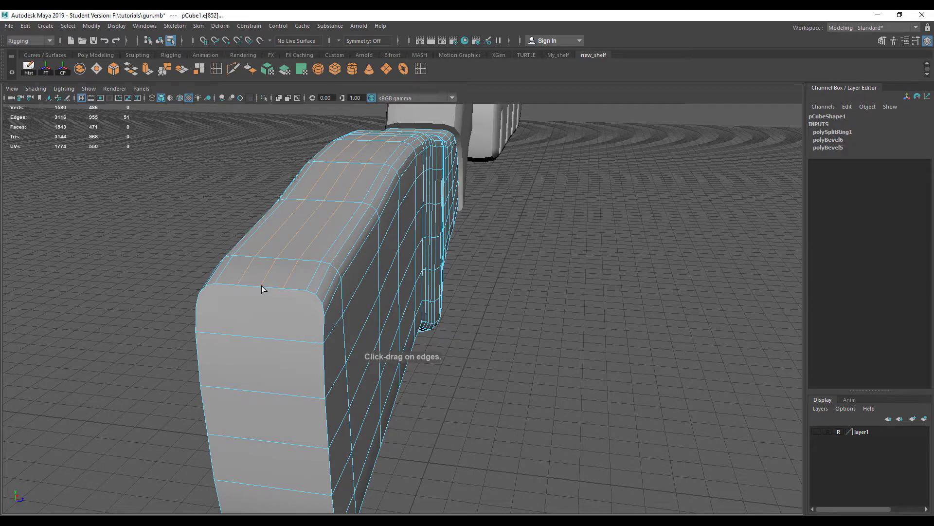
key(ctrl+z)
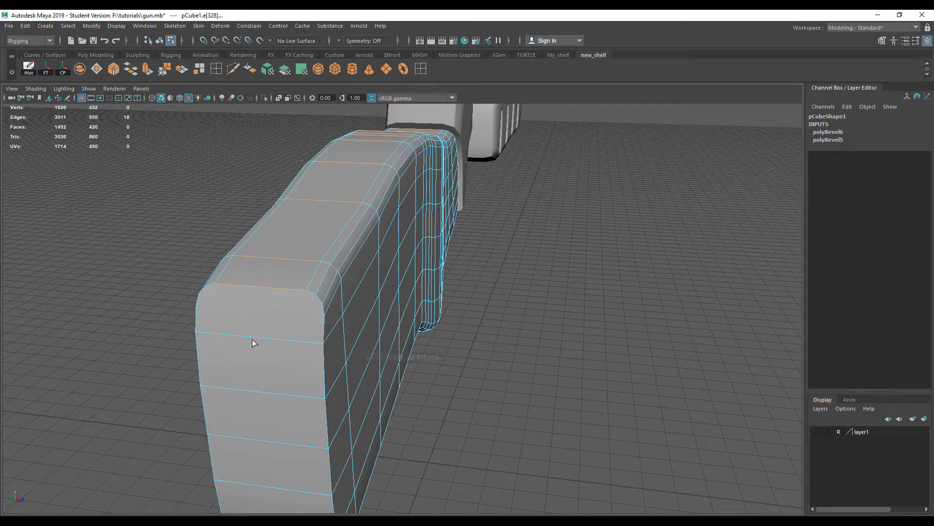
click(250, 336)
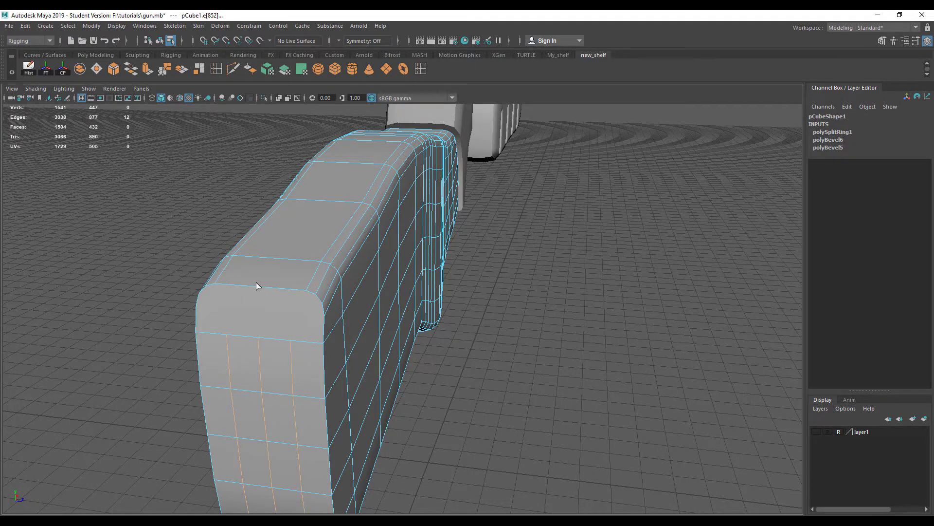
key(F8)
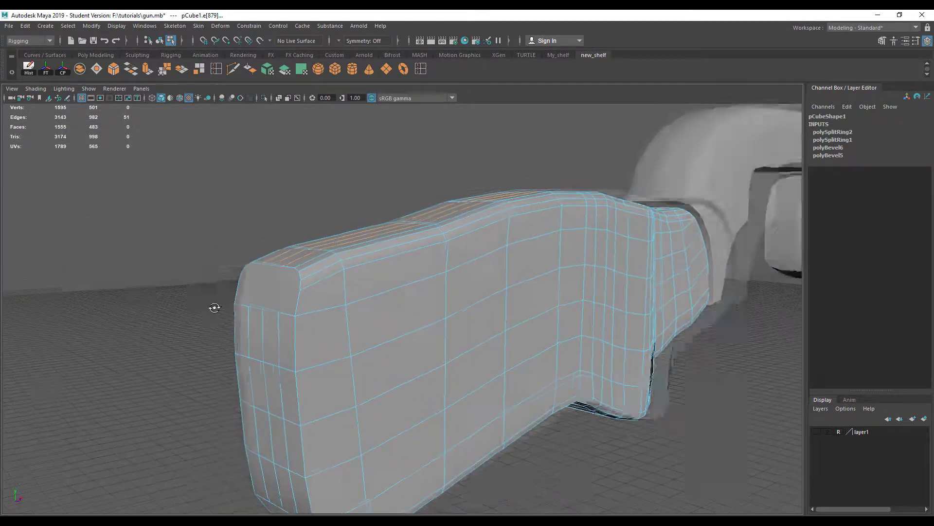
scroll(198, 310, down, 3)
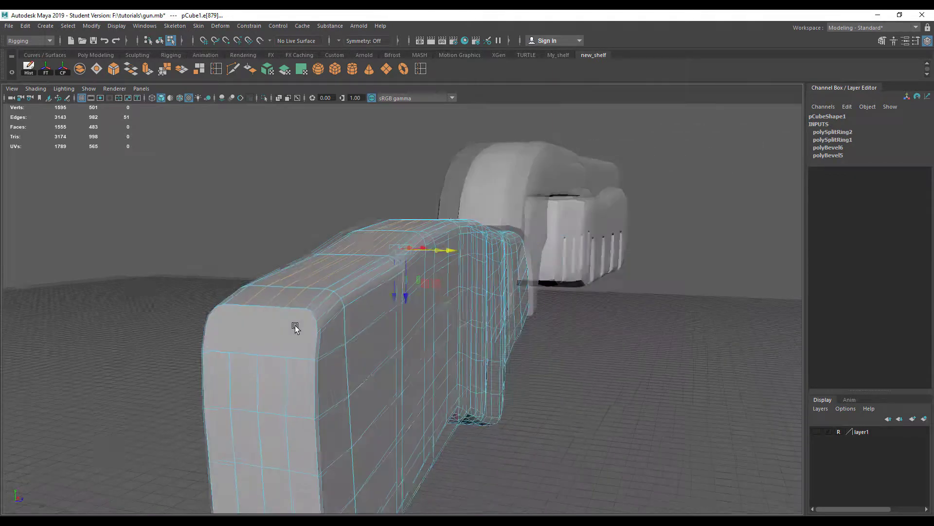